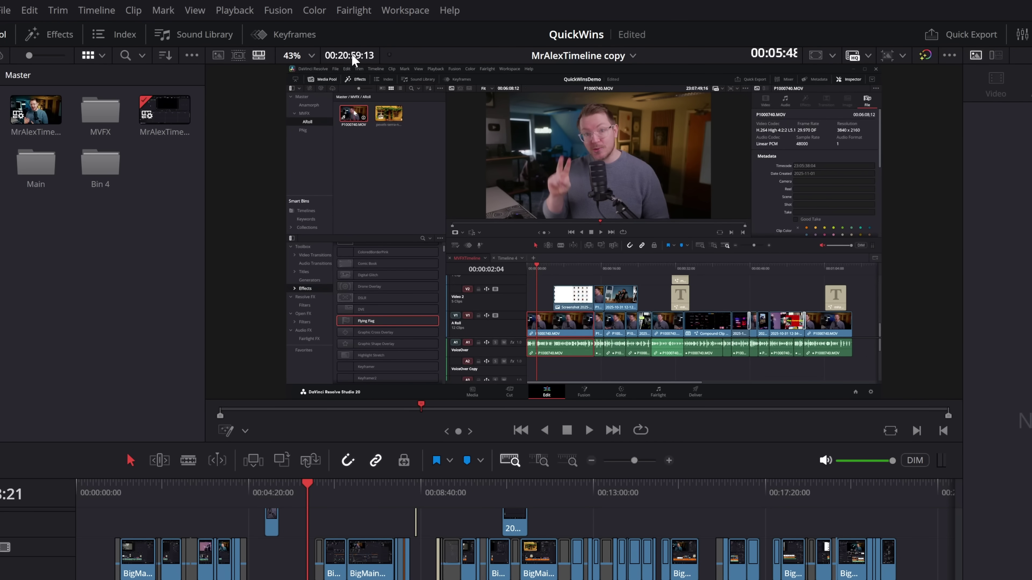
Display the Load, Update, Export and Delete Preset options for the saved custom layout preset.
click(402, 12)
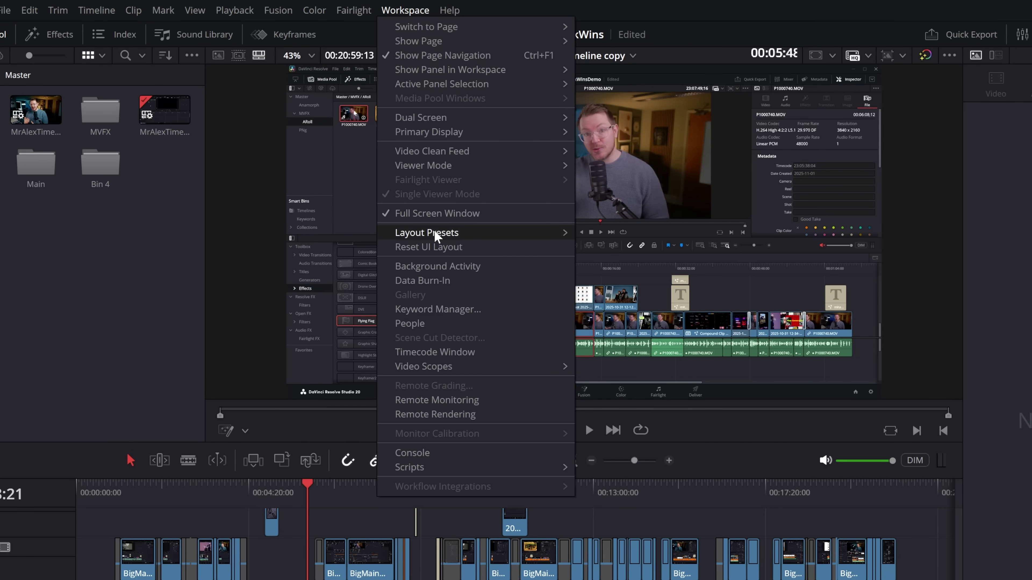
mouse_move(436, 236)
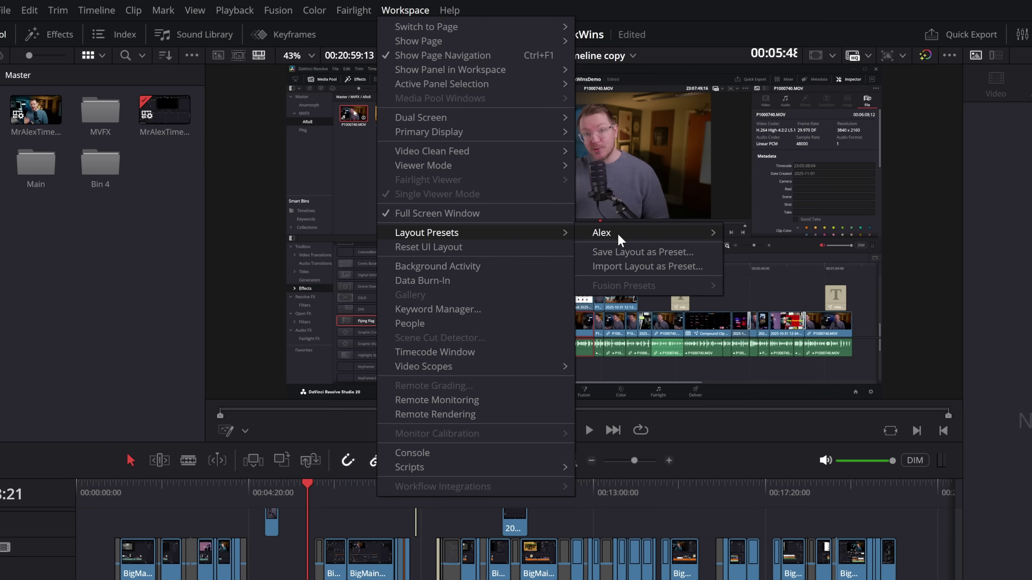
mouse_move(618, 240)
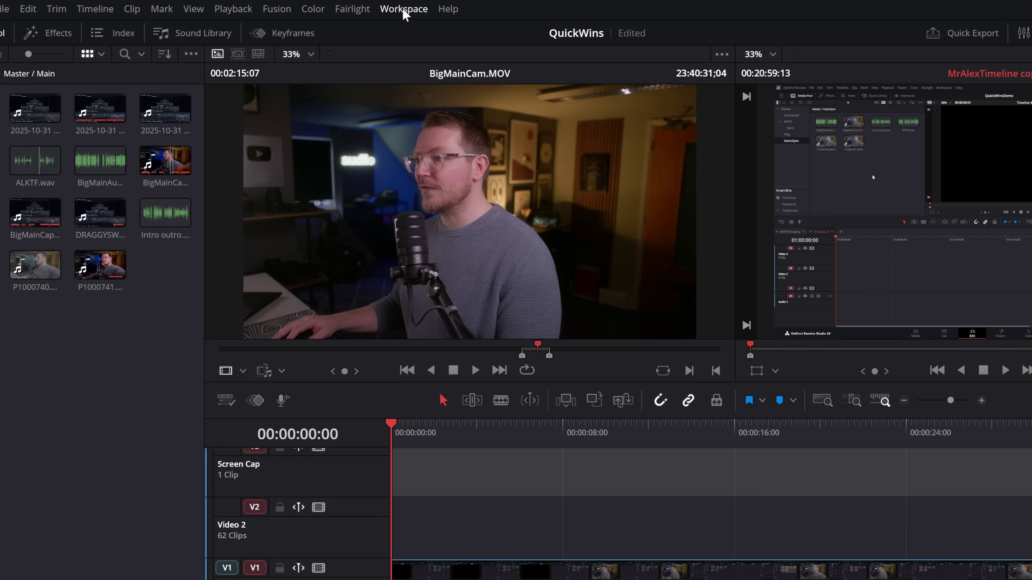
Switch Resolve to Workspace > Full Screen Window so it covers the taskbar.
click(405, 9)
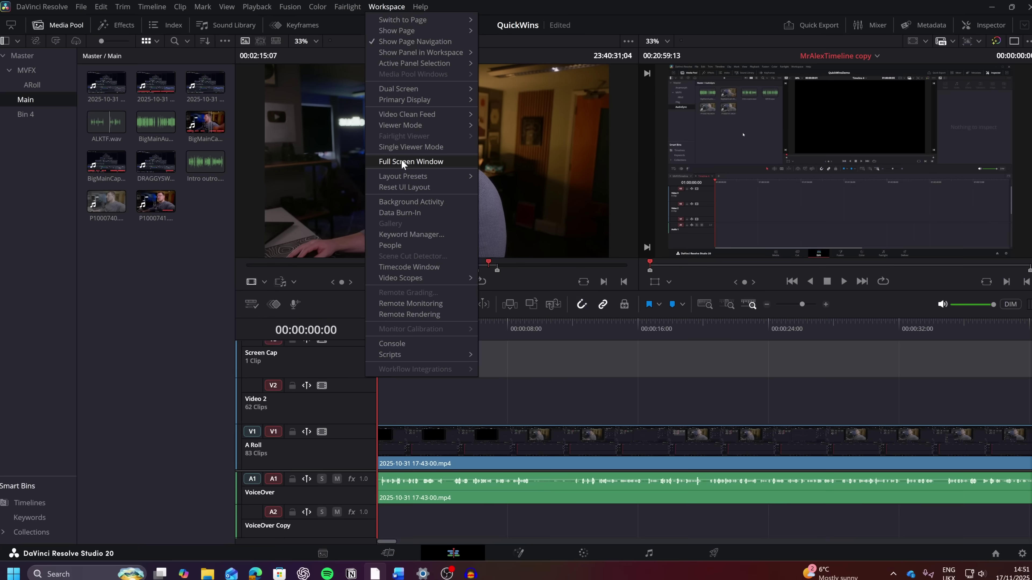
click(426, 211)
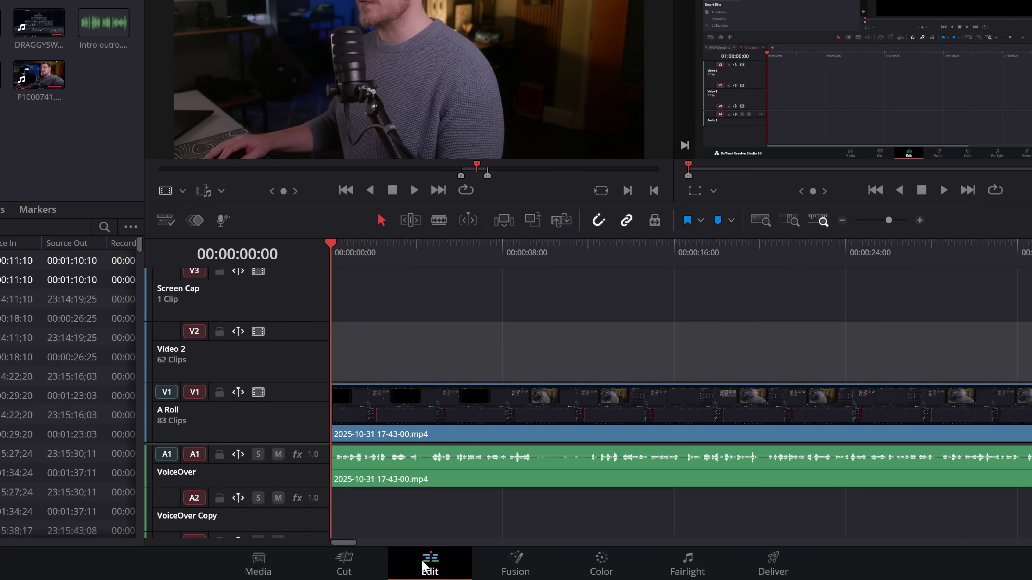
Set the page navigation bar to Show Icons Only.
right_click(423, 566)
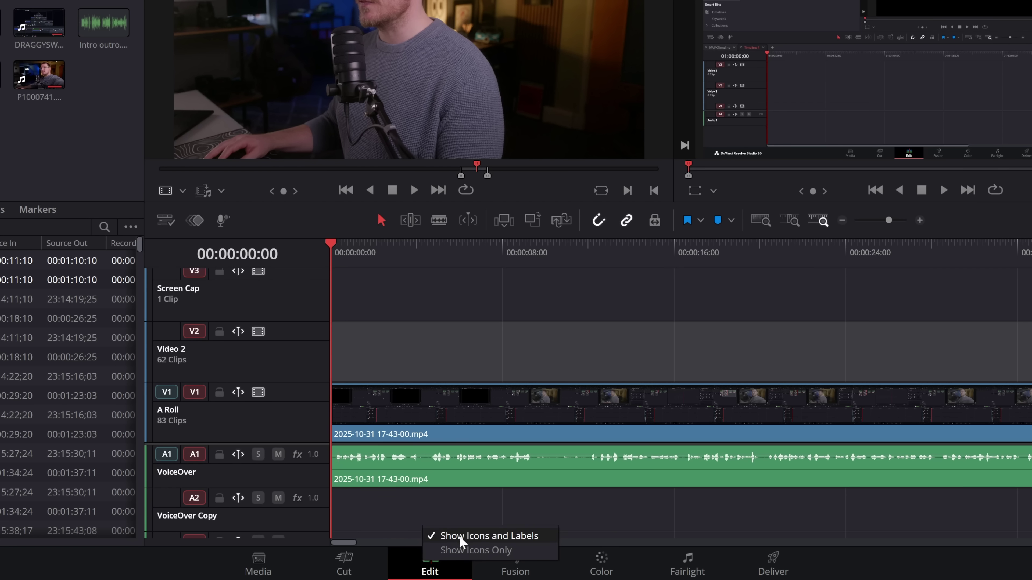
click(471, 551)
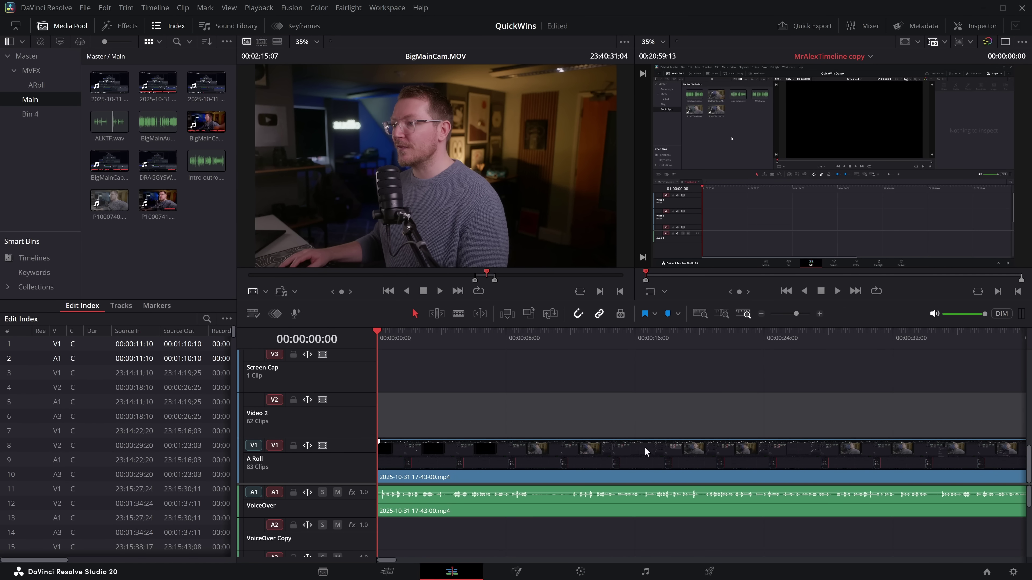
Fit the source clip to the viewer and set the panel toggles to Show Icons Only.
key(shift+z)
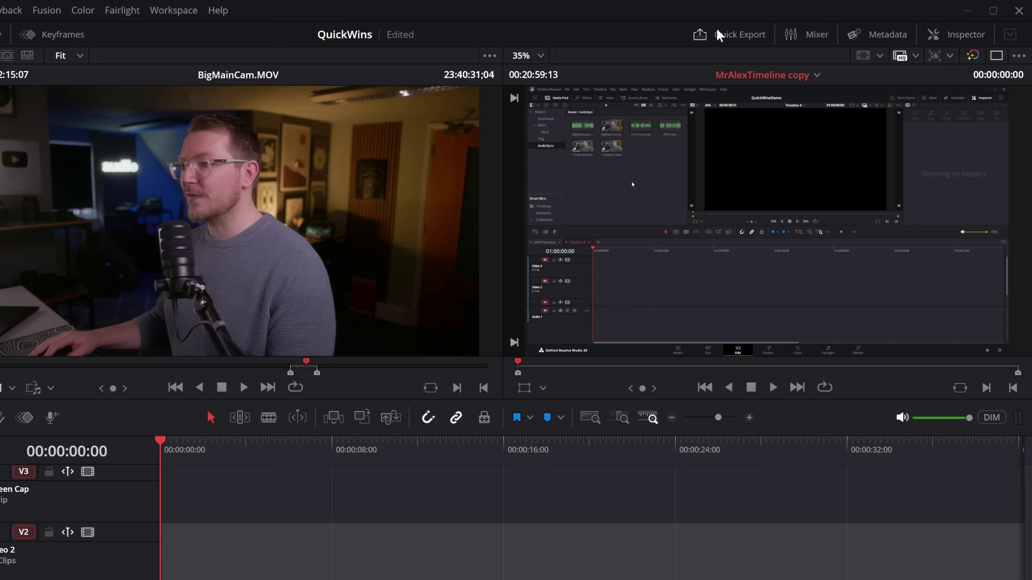
right_click(720, 33)
click(754, 55)
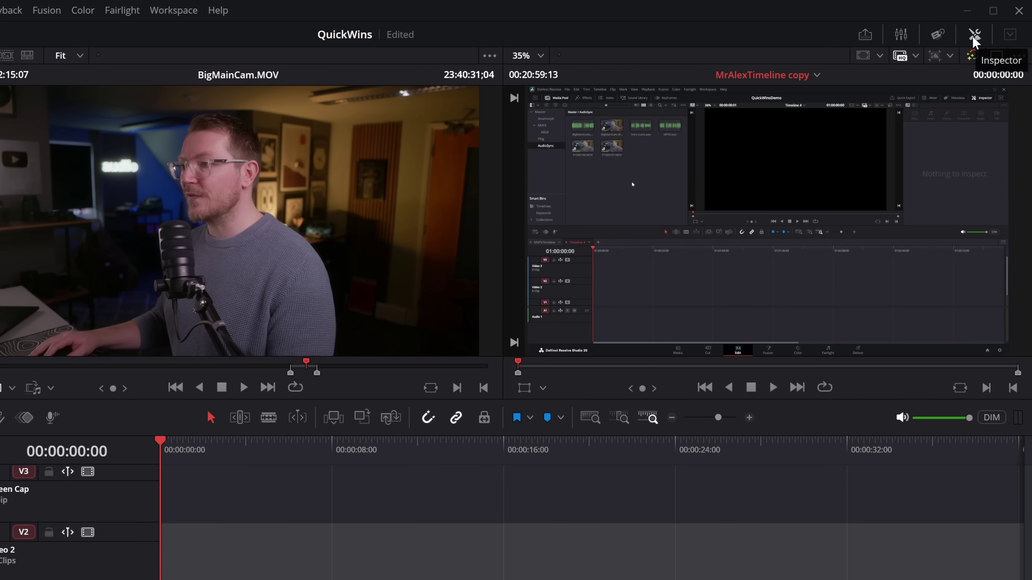
Open the Inspector and set its tabs to Show Labels Only.
click(974, 39)
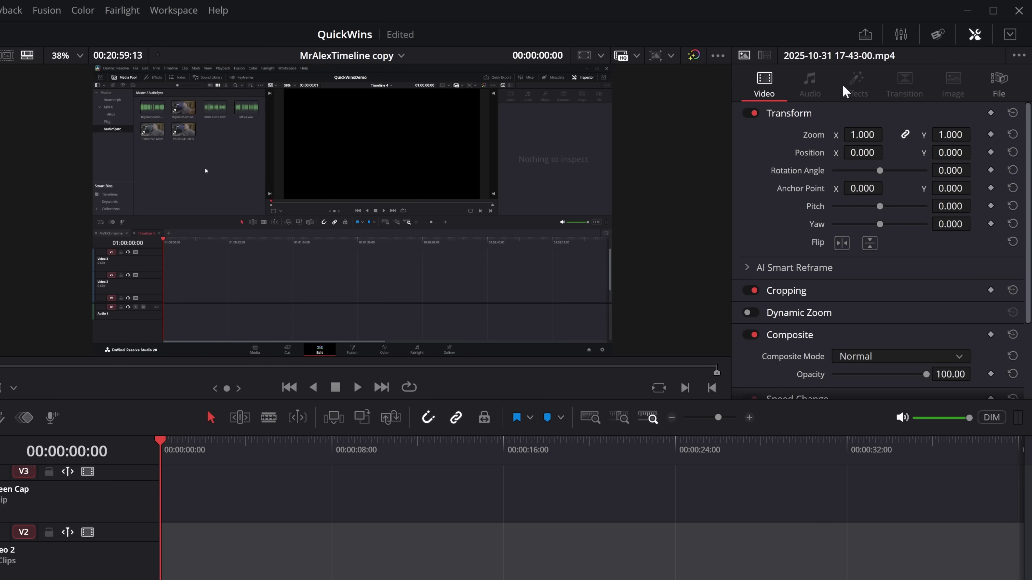
right_click(805, 92)
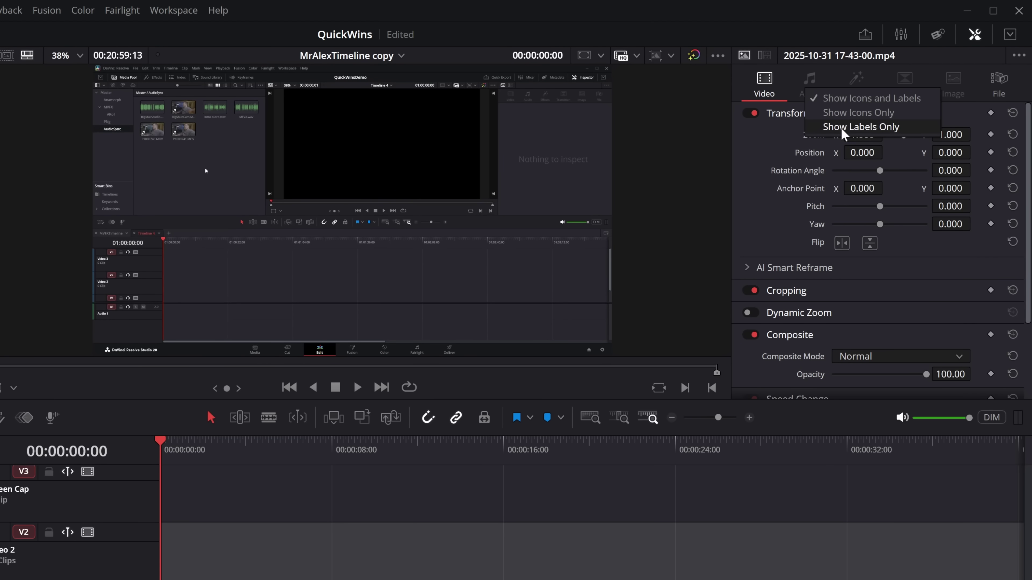
click(856, 127)
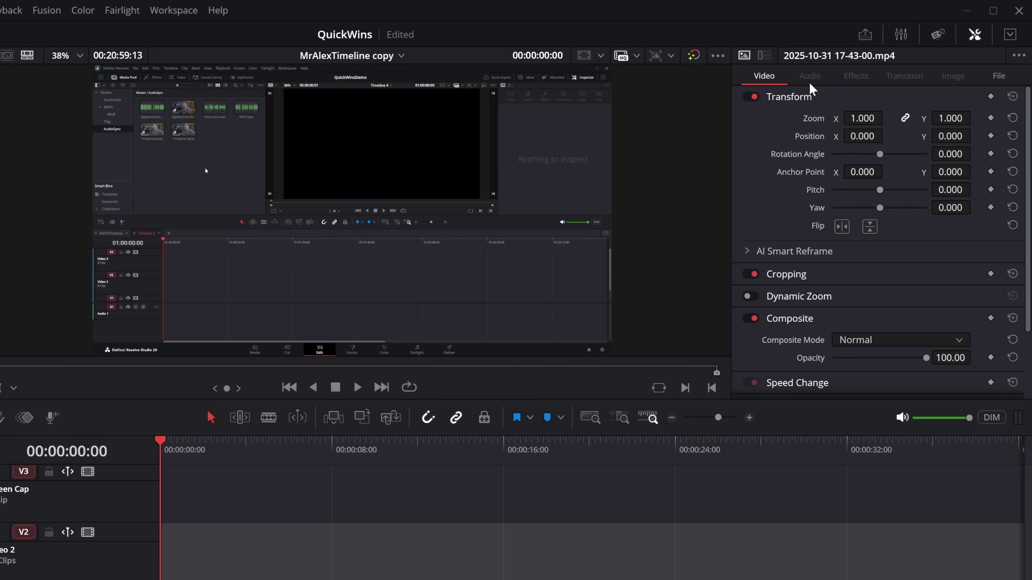
scroll(840, 217, down, 3)
scroll(846, 282, up, 3)
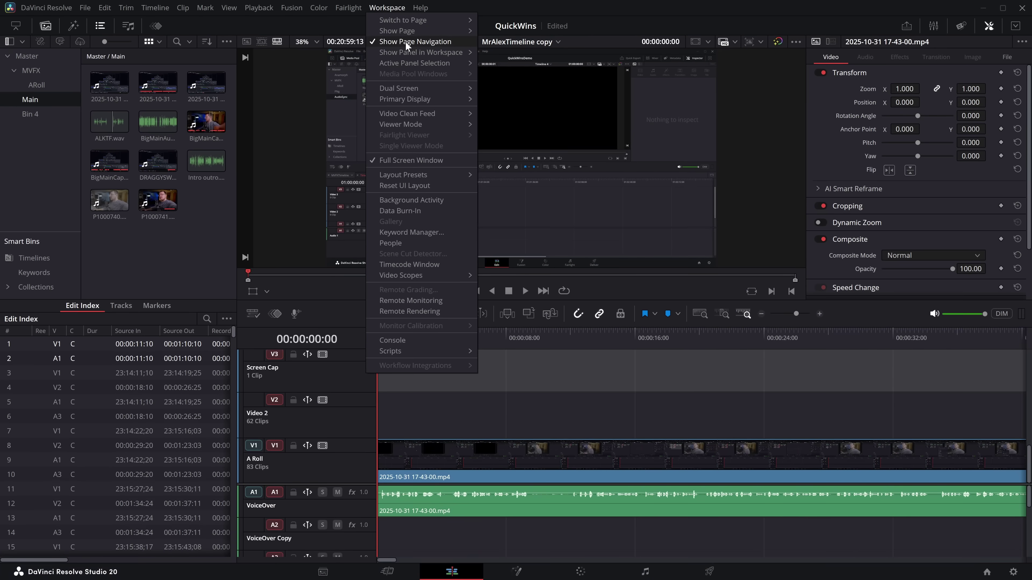
Hide page navigation, then reveal the Workspace > Switch to Page commands and shortcuts.
click(430, 55)
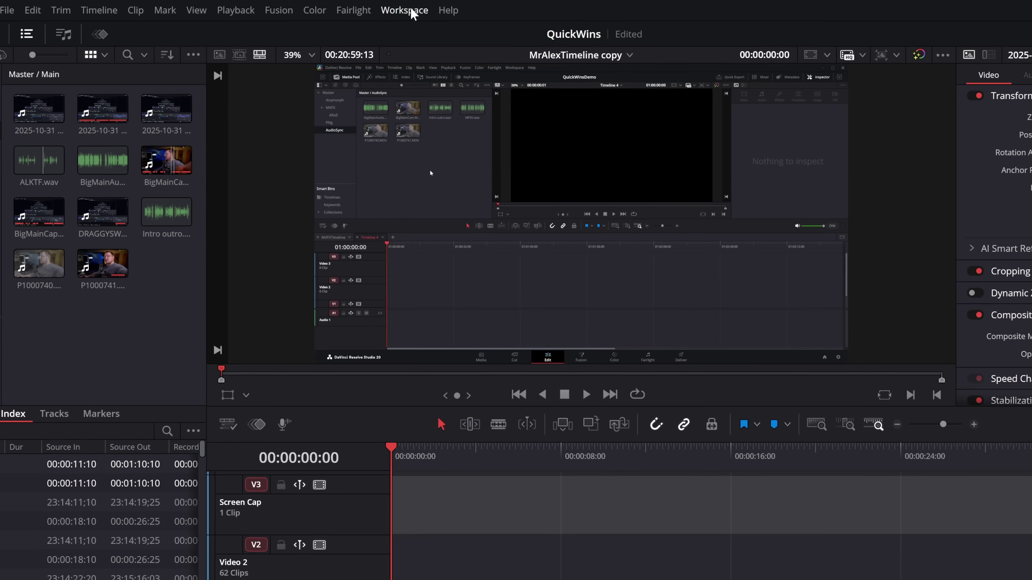
click(392, 9)
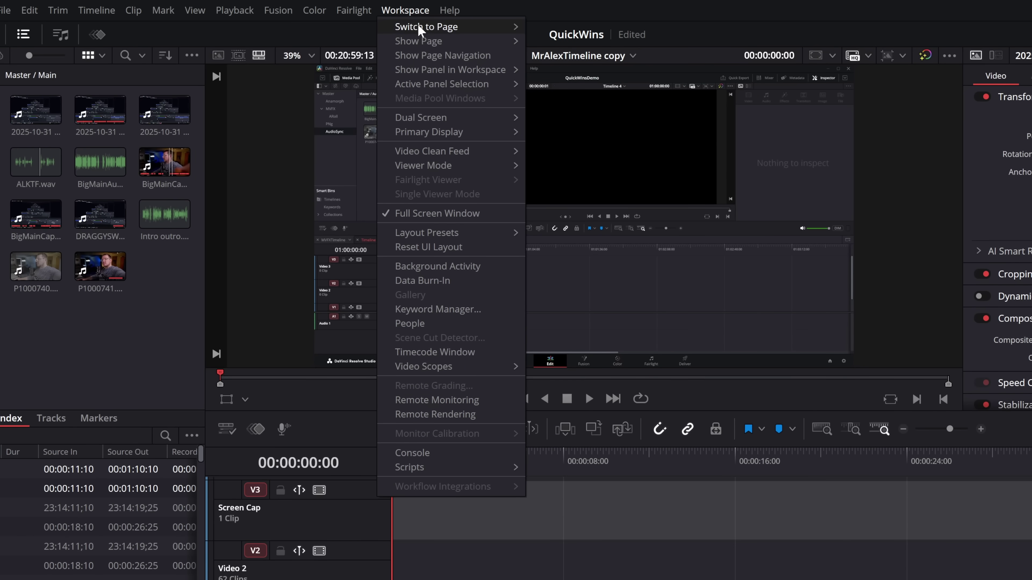
mouse_move(419, 29)
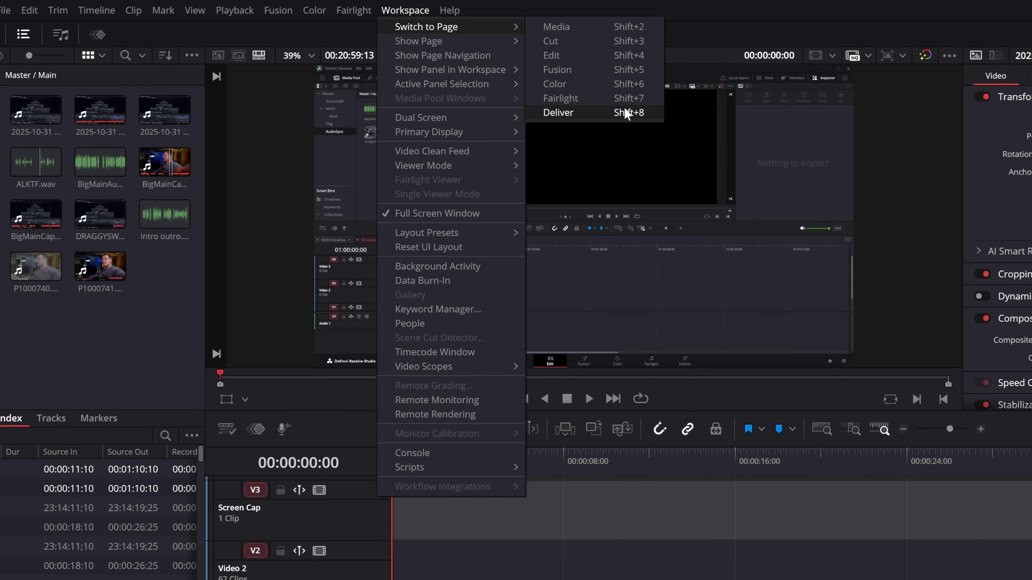
Dismiss the page menu, then open the Project Manager with Shift+1 and close it.
key(Escape)
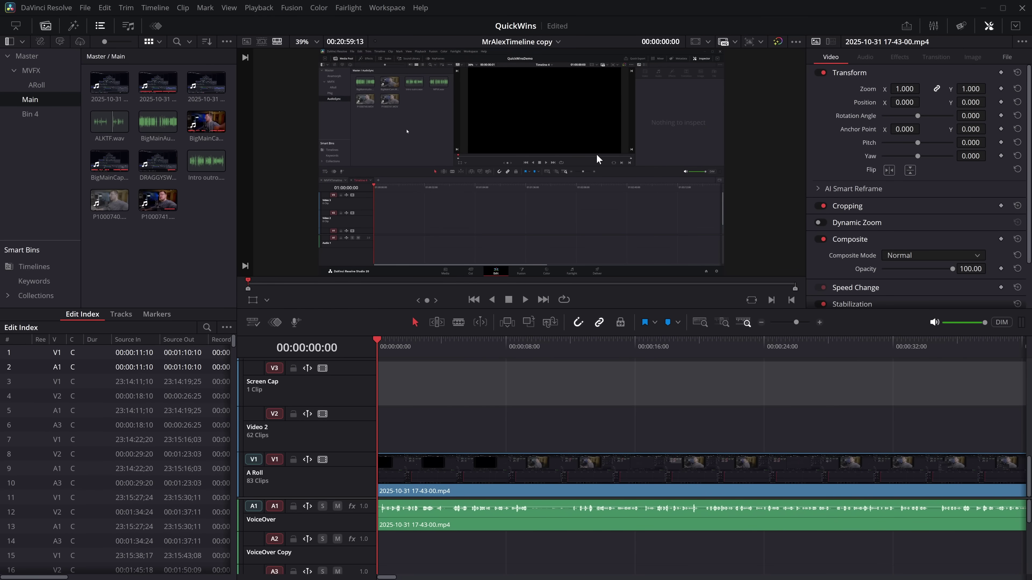
key(shift+1)
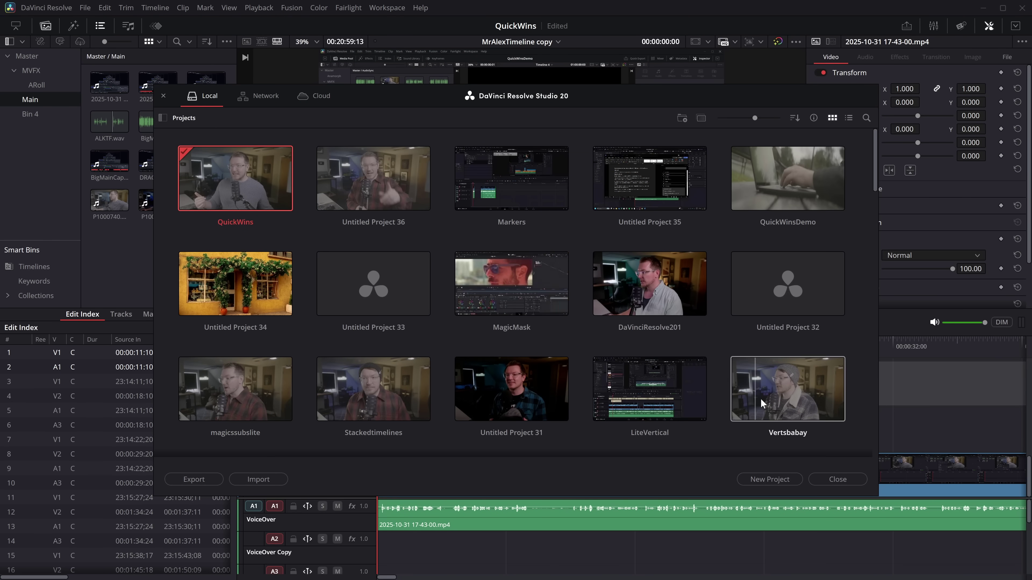
click(837, 481)
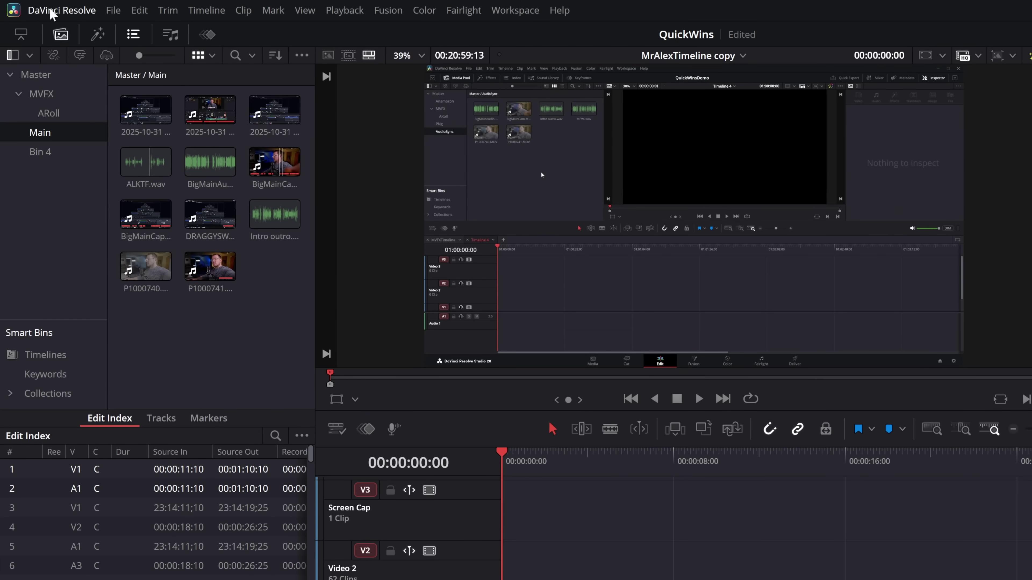
Search Keyboard Customization for 'switch to' and browse the Switch to Page commands.
click(52, 14)
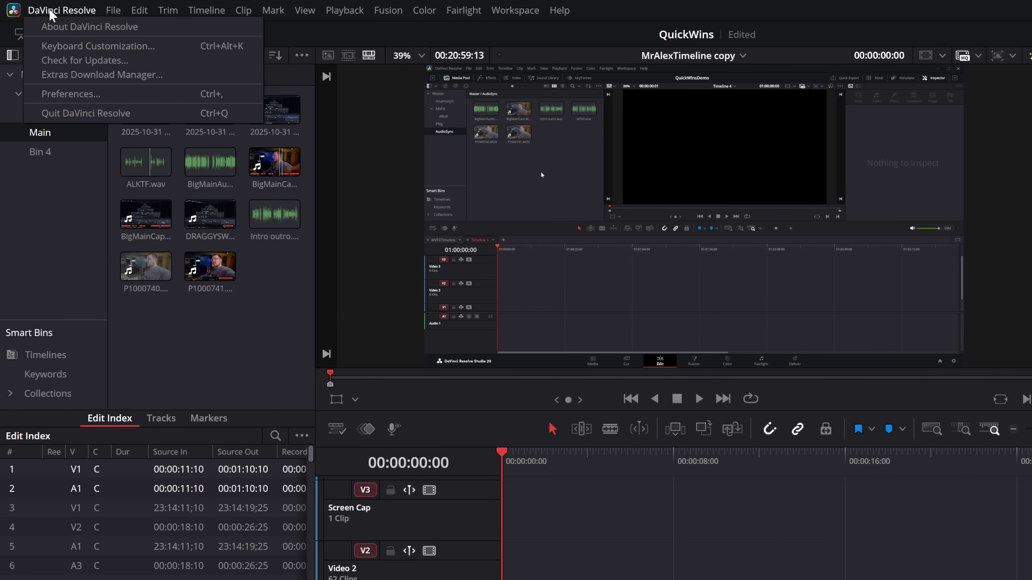
click(63, 47)
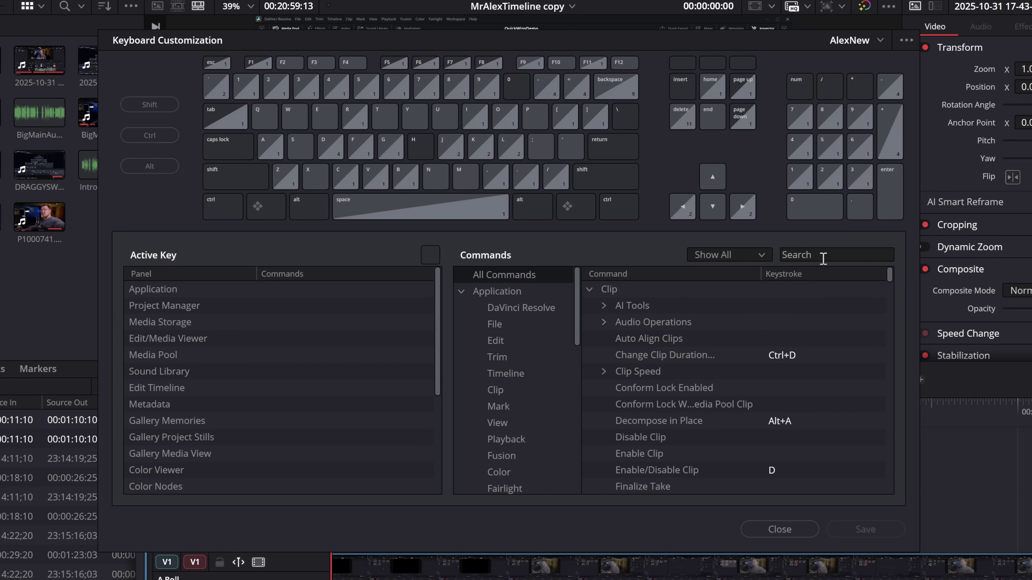
click(837, 257)
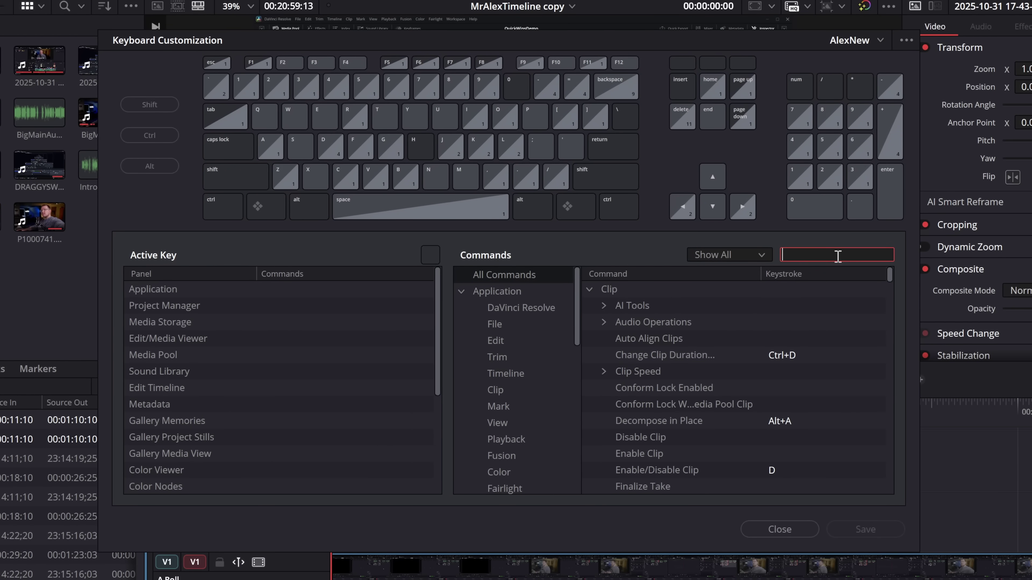
text(switch to)
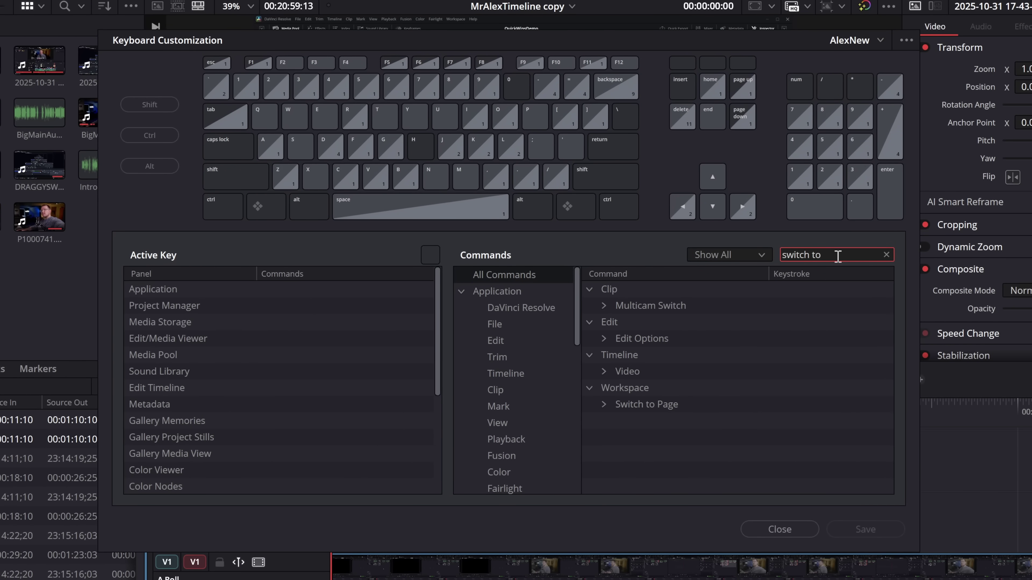
click(603, 405)
scroll(614, 419, down, 1)
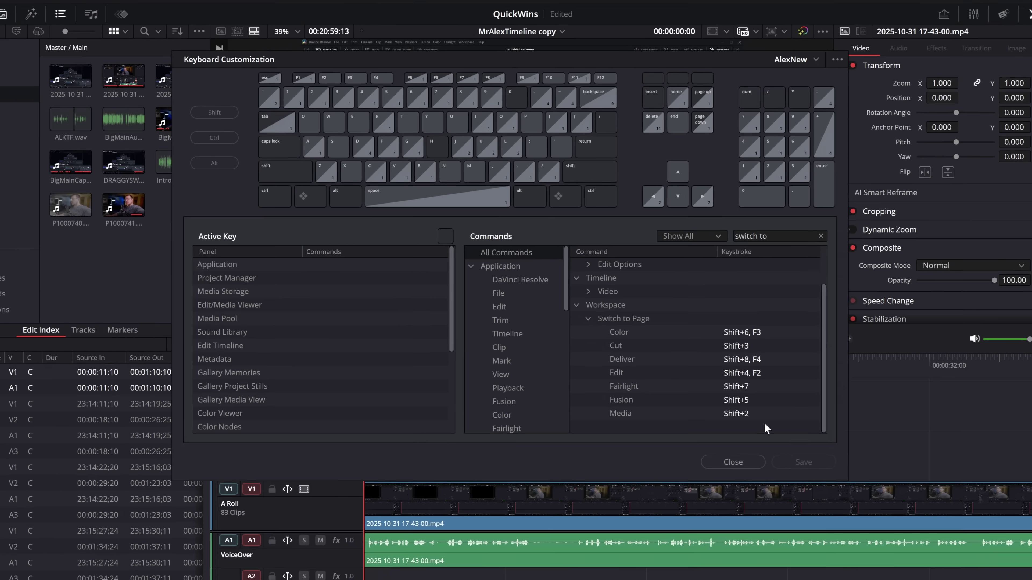
click(796, 529)
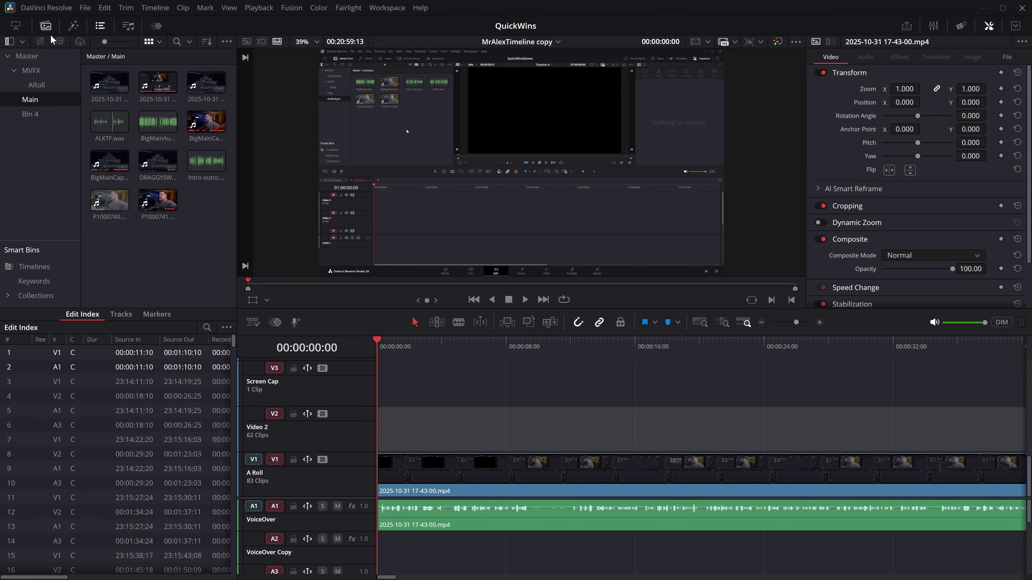
Assign Ctrl+F1 to Show Page Navigation and save the keyboard customization.
click(46, 8)
click(51, 35)
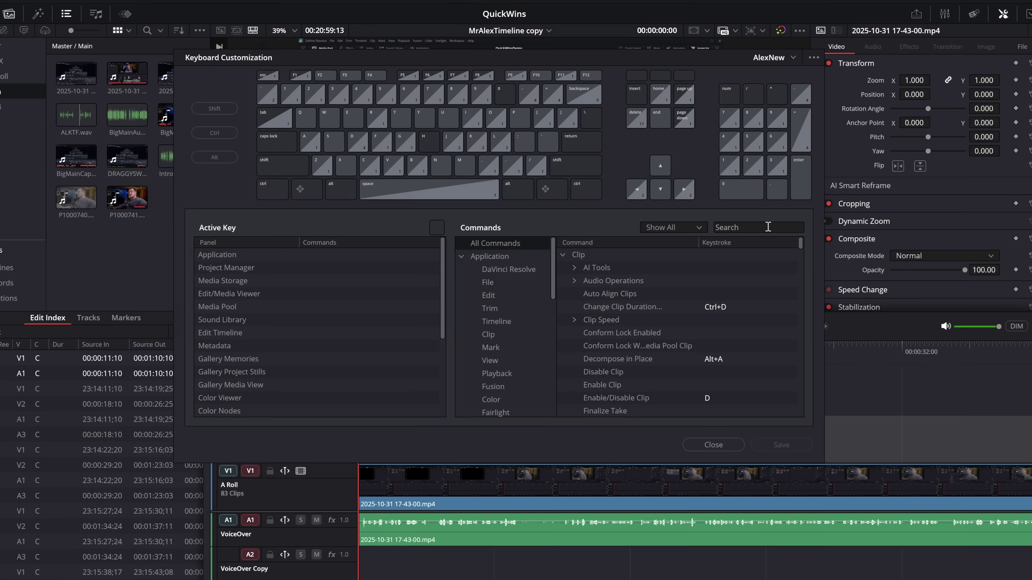
click(768, 226)
text(show pa)
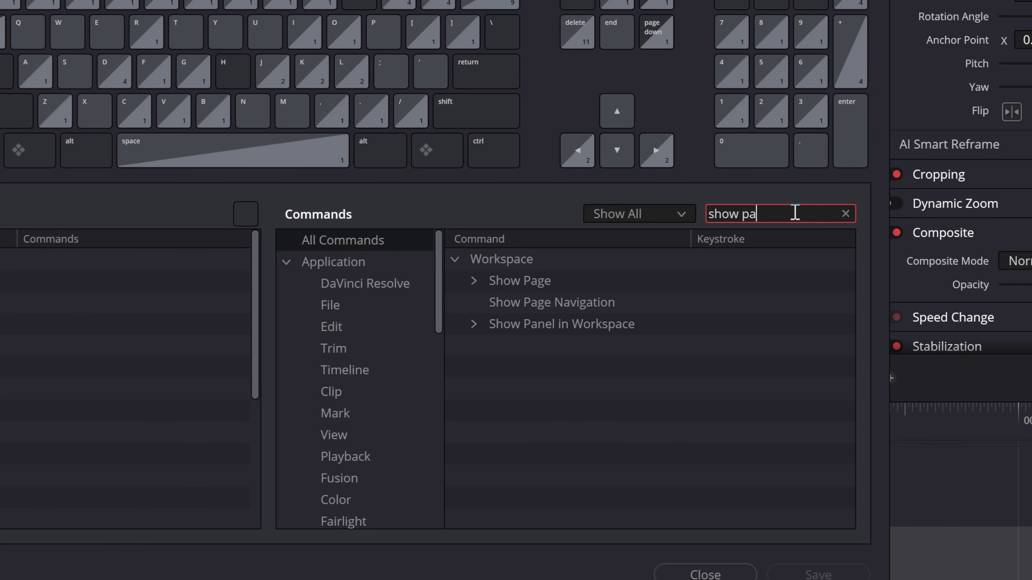
text(ge)
click(555, 303)
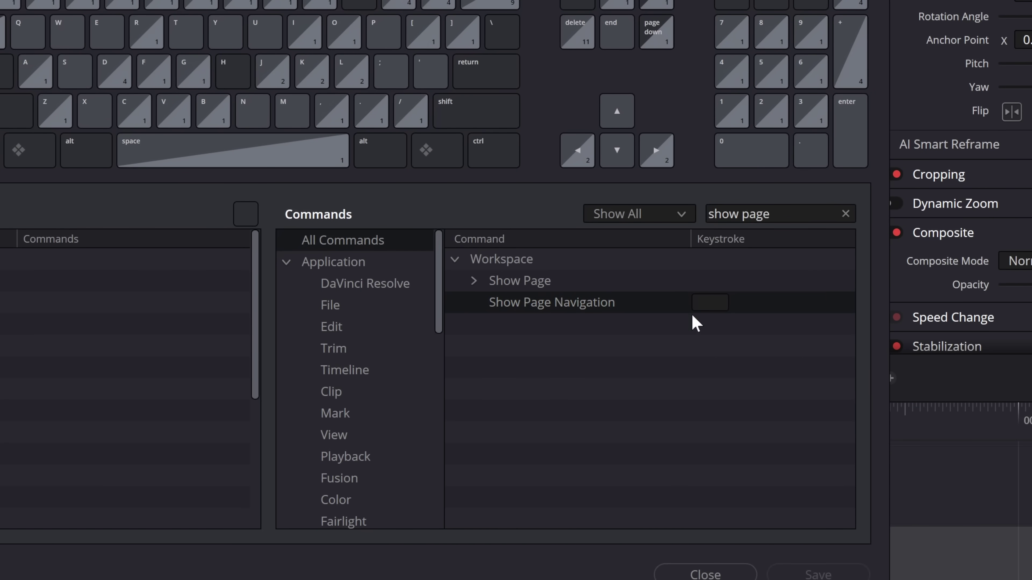
click(712, 303)
key(ctrl+F1)
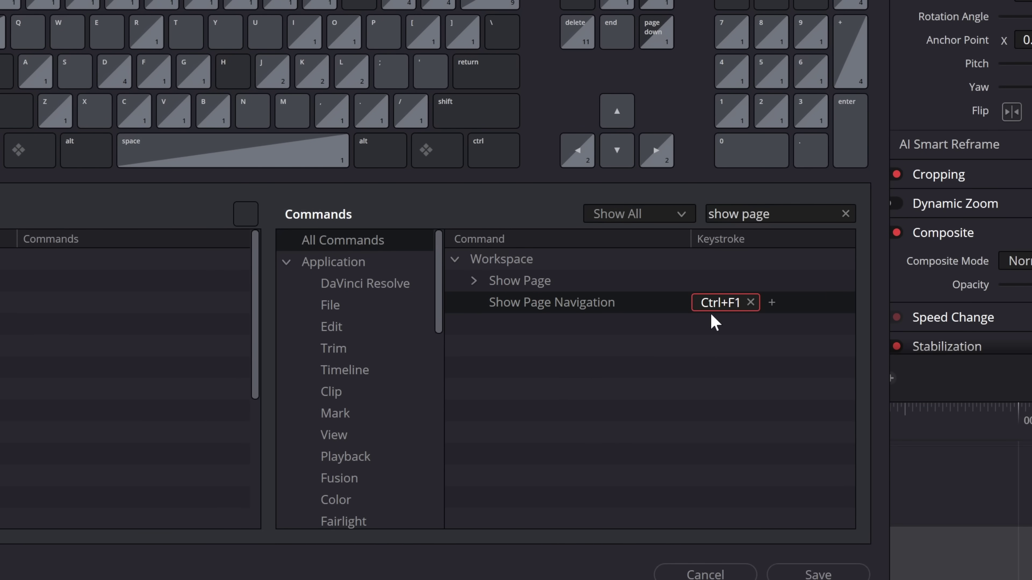
click(818, 573)
click(706, 573)
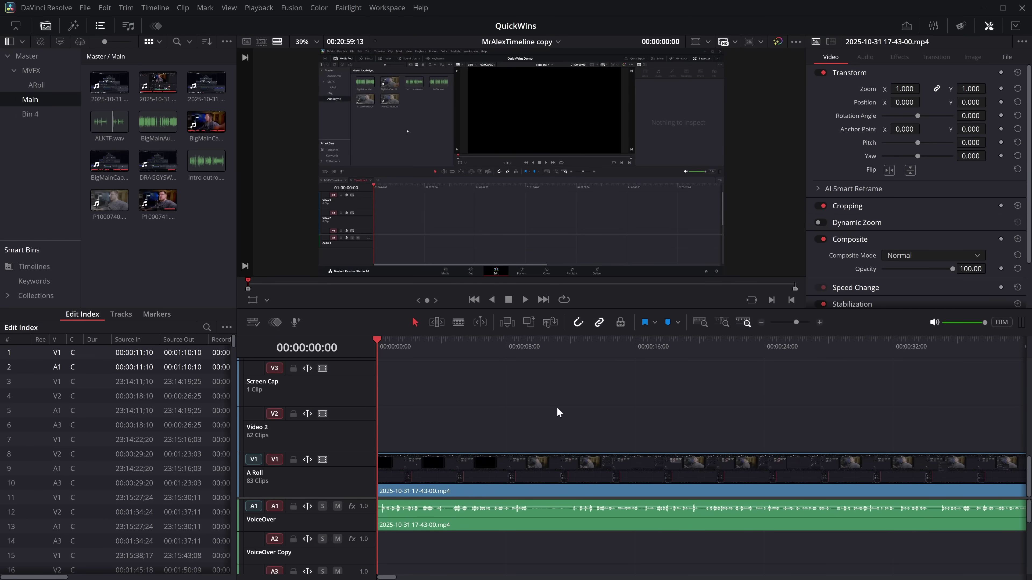
Use Ctrl+F1 to show page navigation, go to Deliver, then hide it again.
key(ctrl+F1)
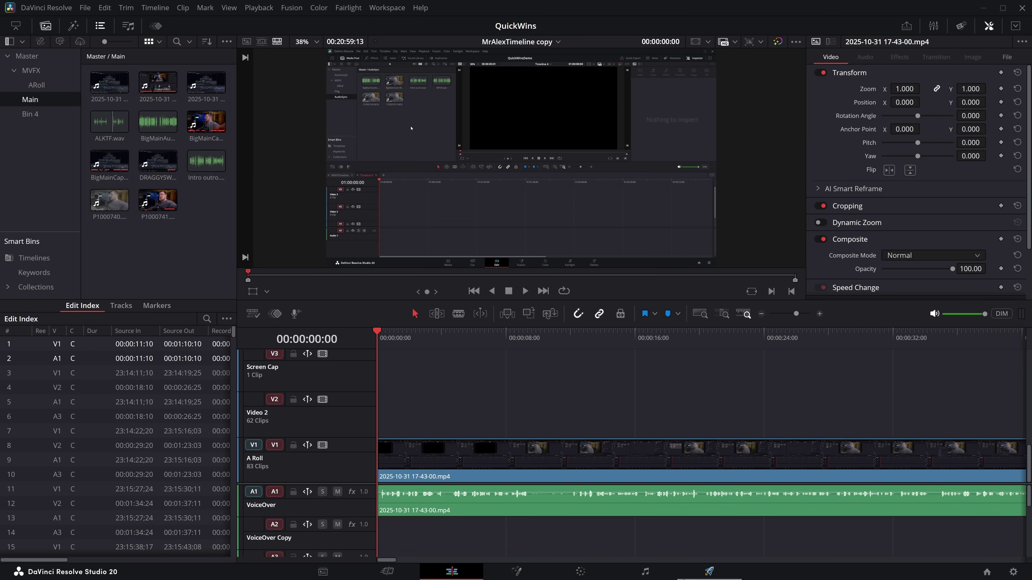
click(695, 574)
key(ctrl+F1)
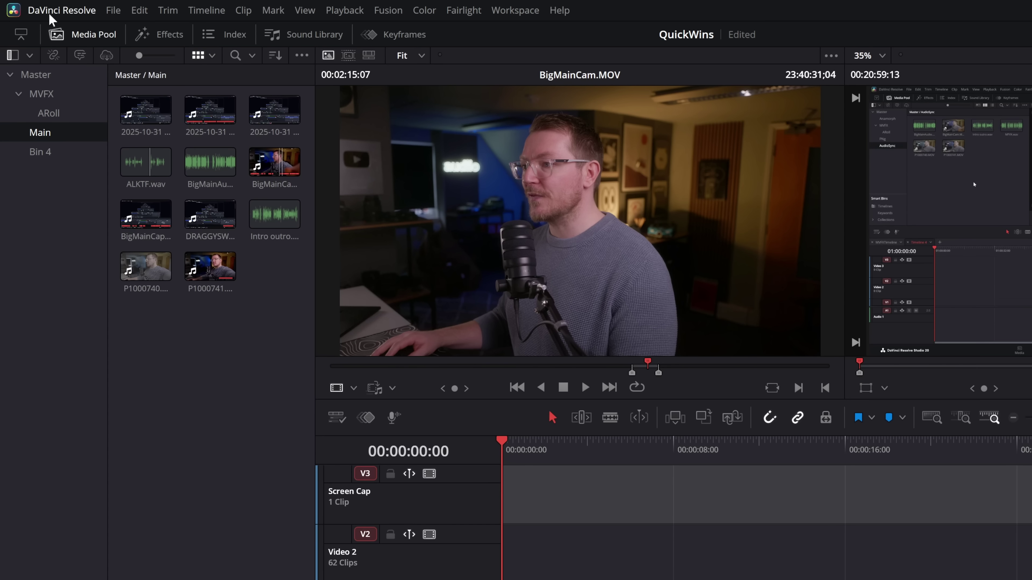
In Preferences > User > UI Settings, list the UI Display Scale options Auto, 100%, 150%, 200%.
click(50, 15)
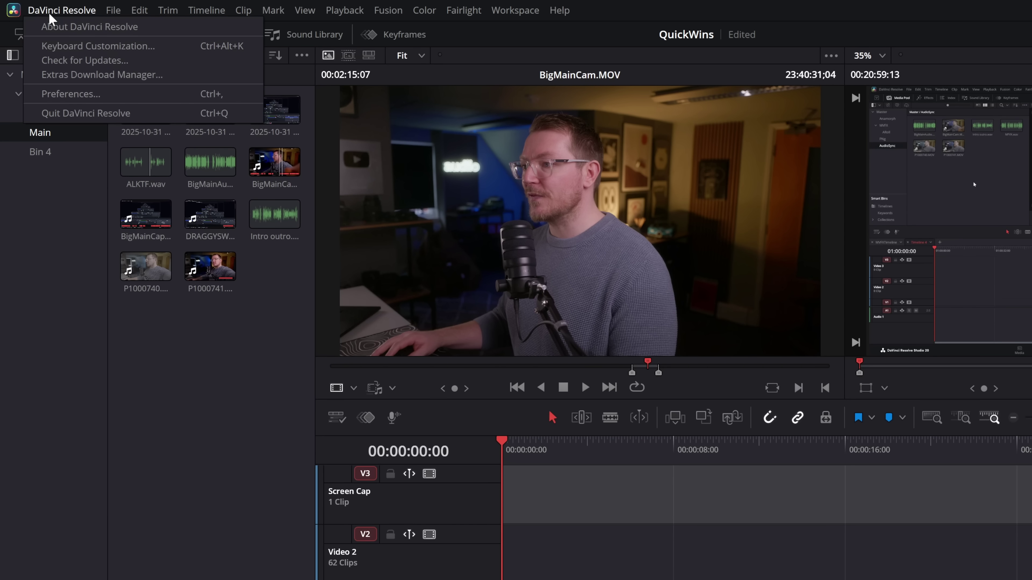
click(75, 96)
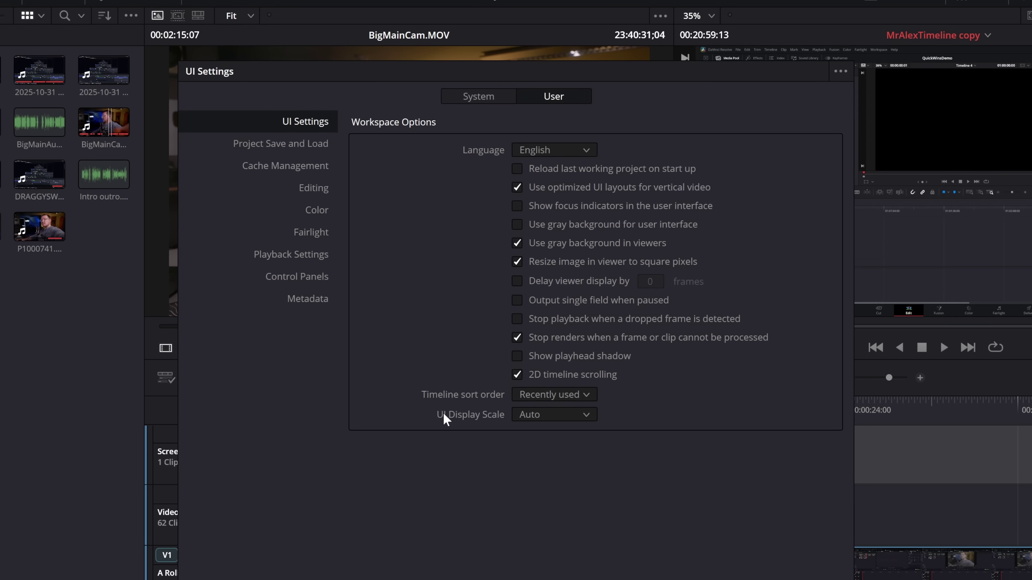
click(540, 415)
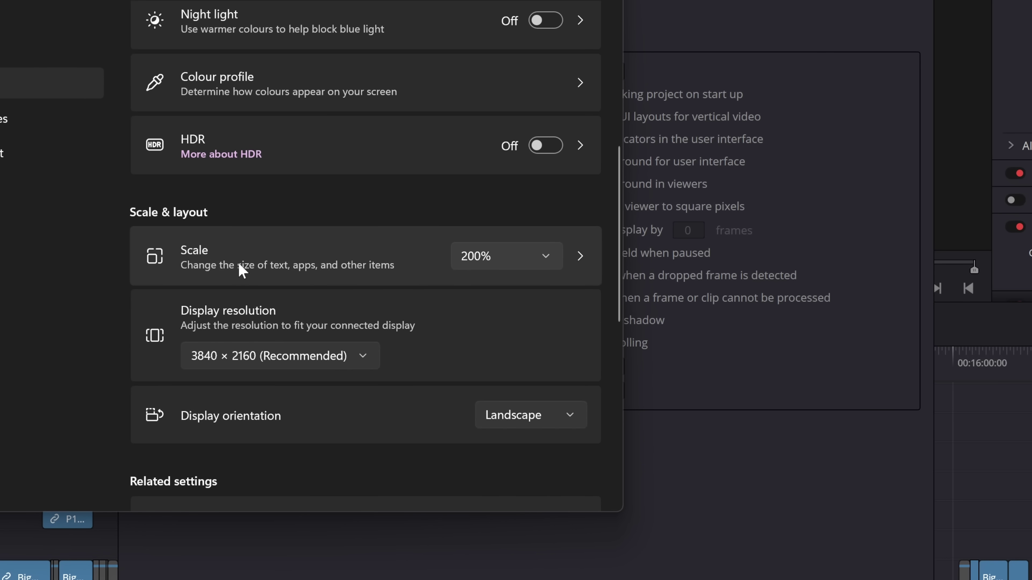
click(483, 268)
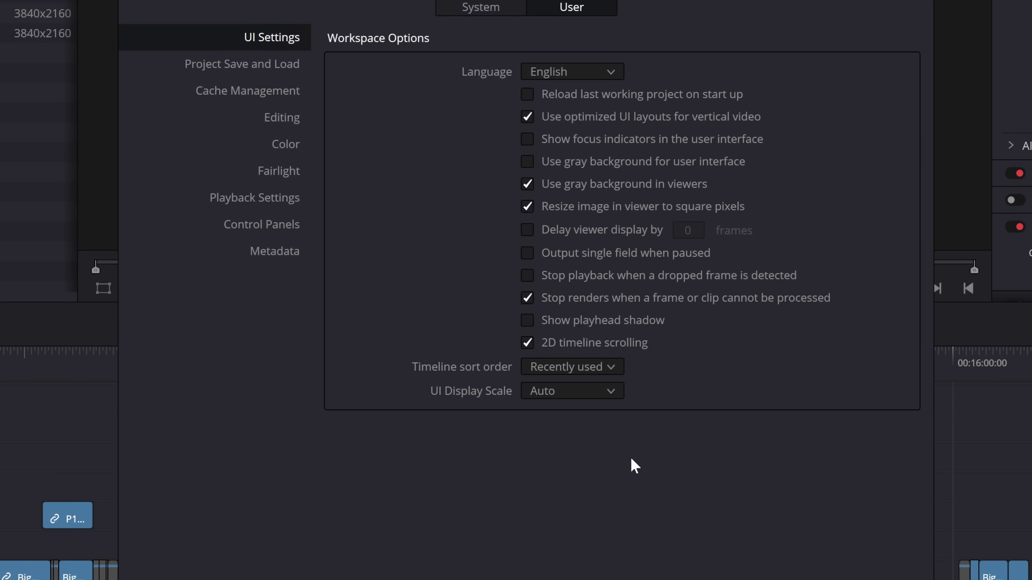
click(572, 391)
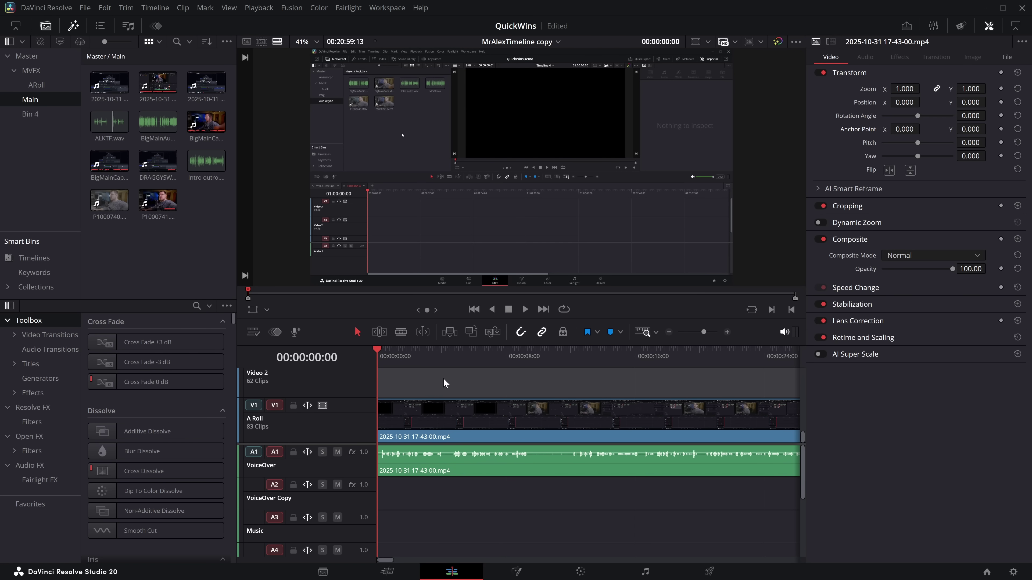
Shrink the Inspector so the timeline and its toolbar span the full window width.
scroll(523, 360, right, 10)
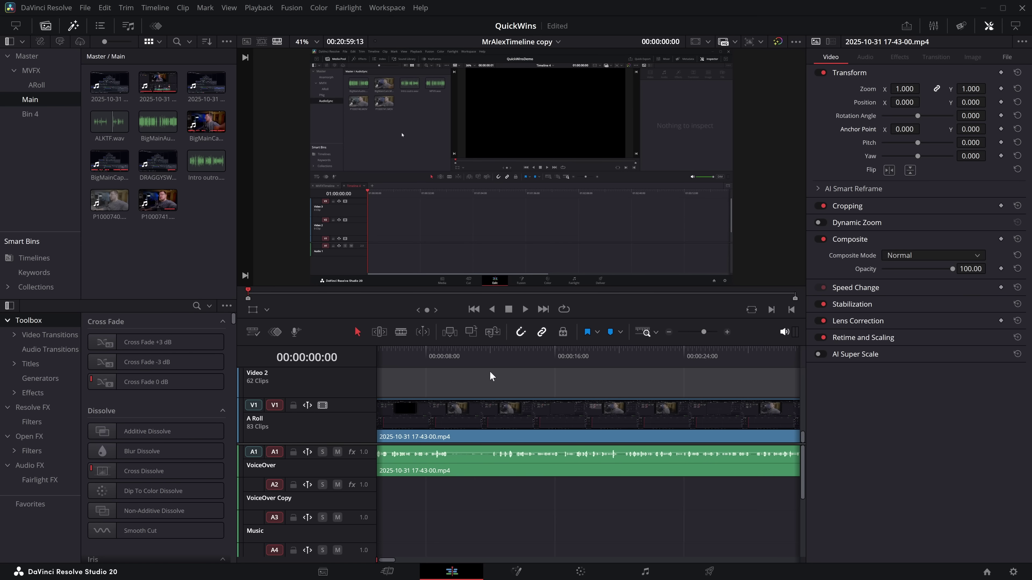
scroll(321, 339, right, 2)
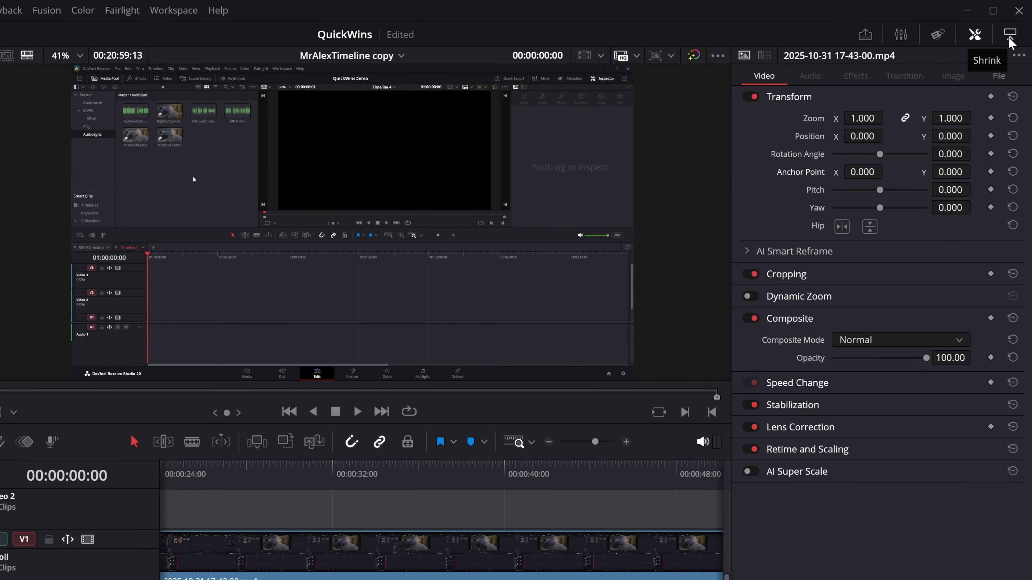
click(1011, 39)
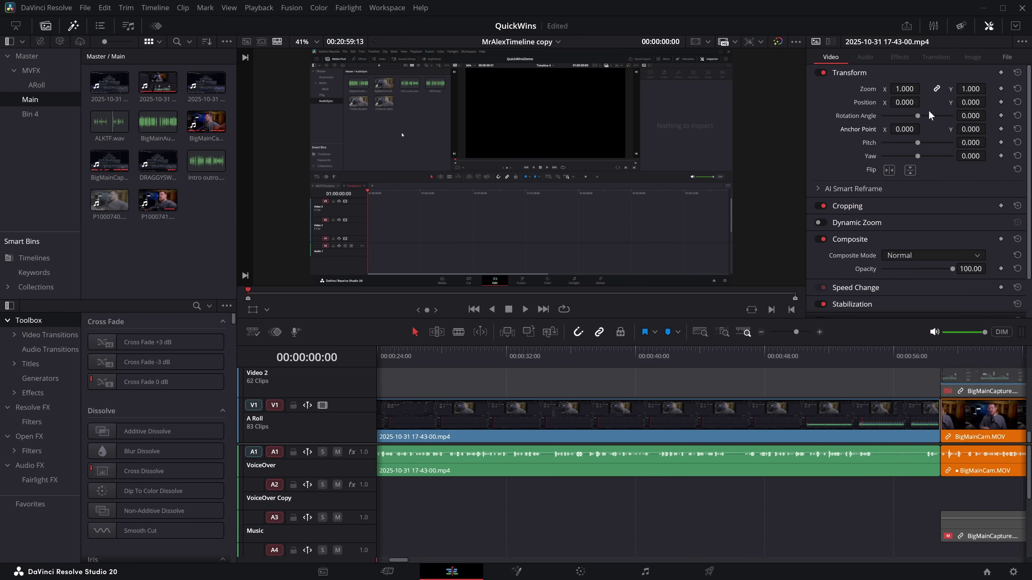
Hide the Effects panel stacked beneath the Media Pool.
scroll(862, 190, down, 2)
scroll(908, 156, up, 2)
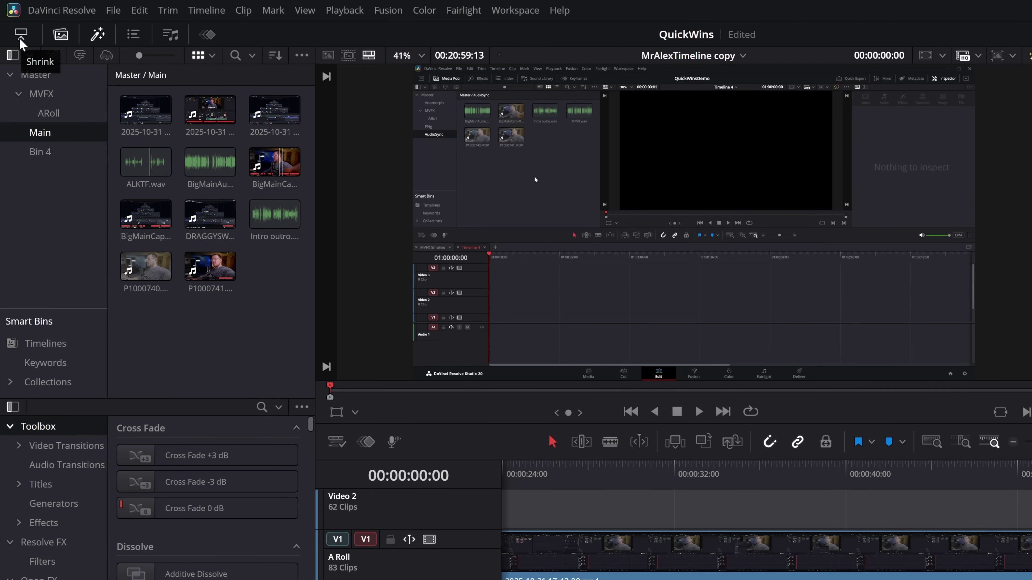
click(20, 41)
Swap the upper-left panel between Media Pool and Effects, then select clips across several timeline tracks.
click(96, 36)
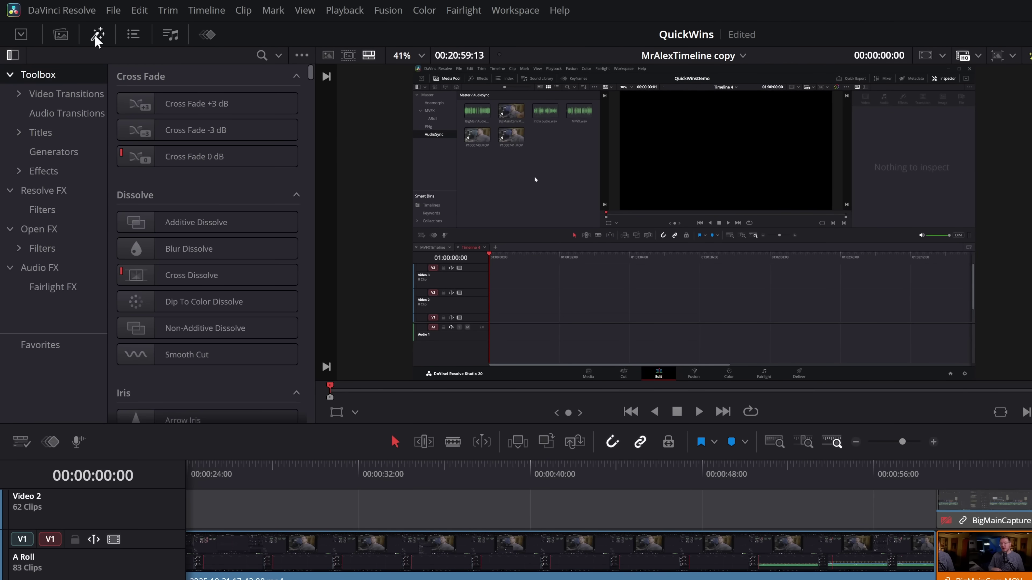
click(62, 36)
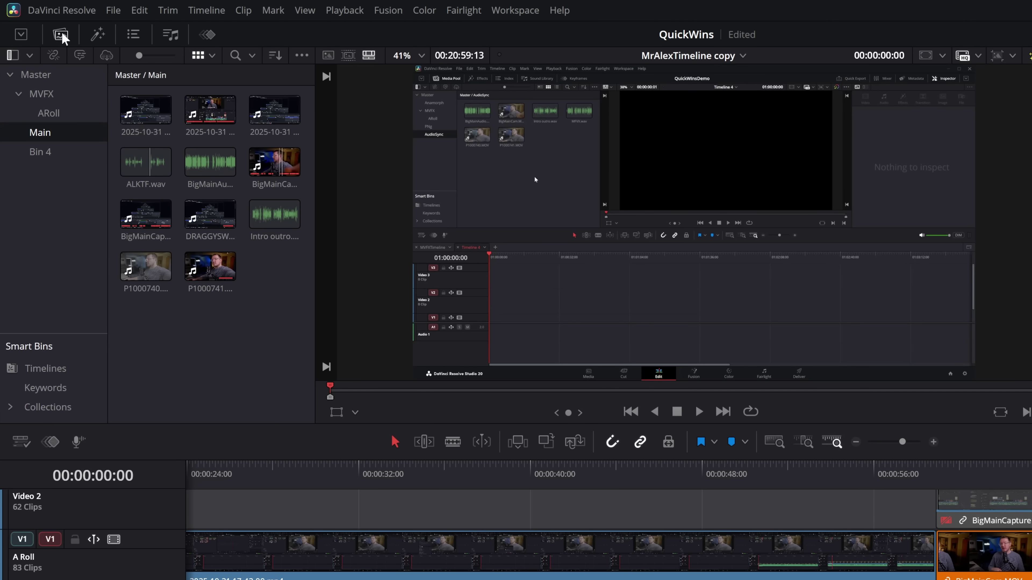
click(97, 36)
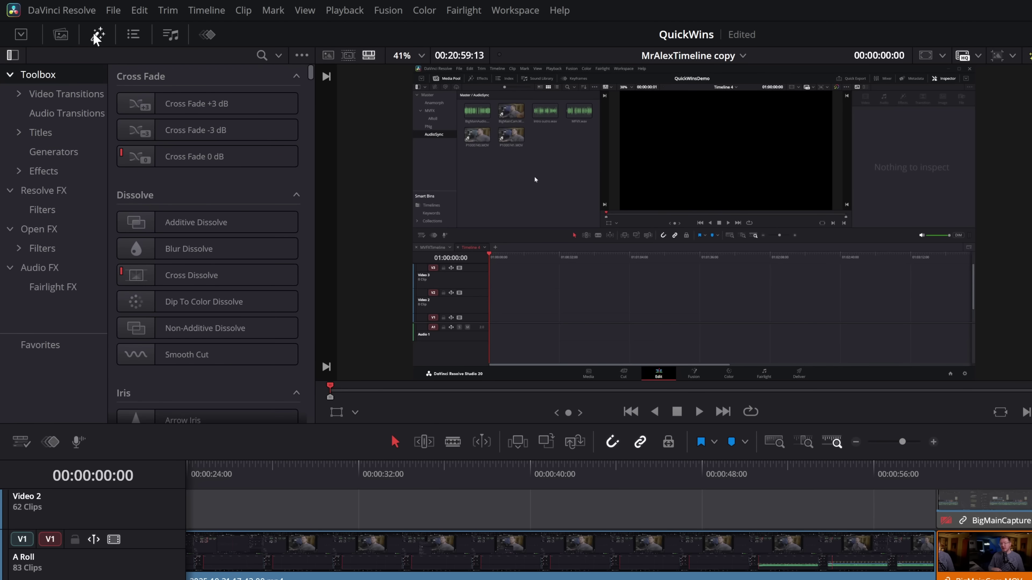
click(61, 35)
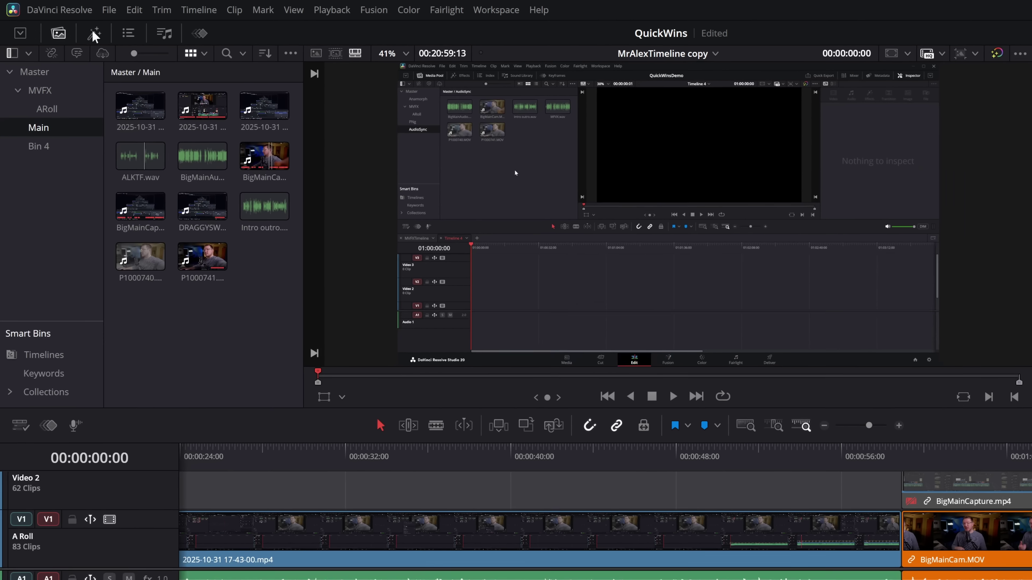
click(96, 34)
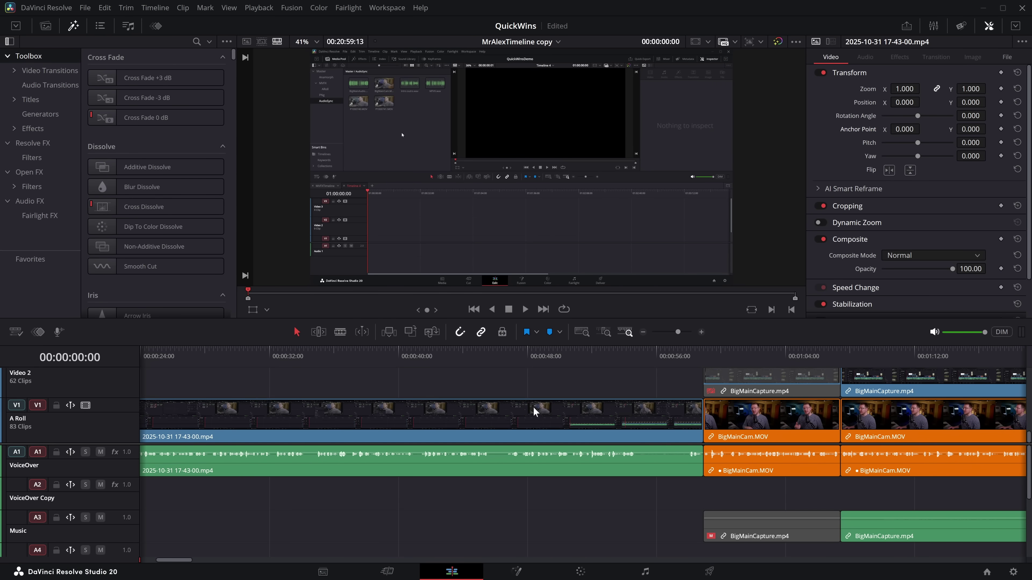
drag(237, 392, 811, 516)
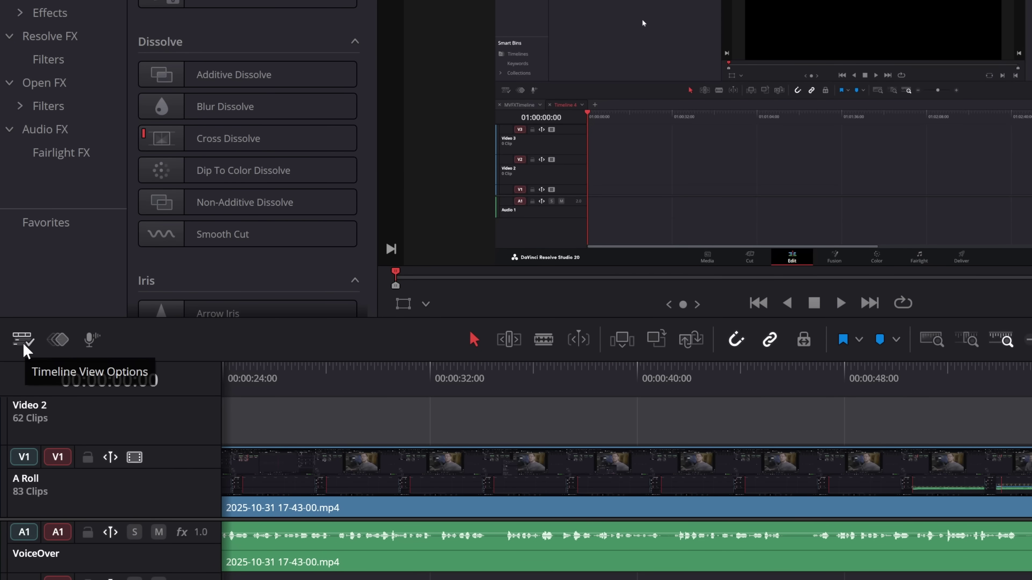
Reduce video and audio track heights in Timeline View Options so V1–V10 and A1–A7 fit.
click(23, 340)
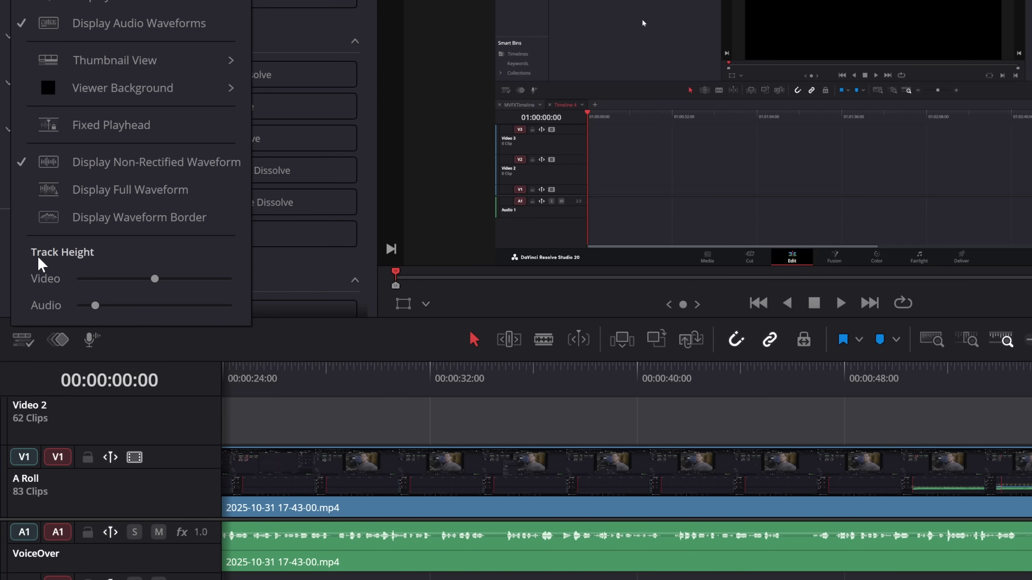
drag(158, 289, 79, 304)
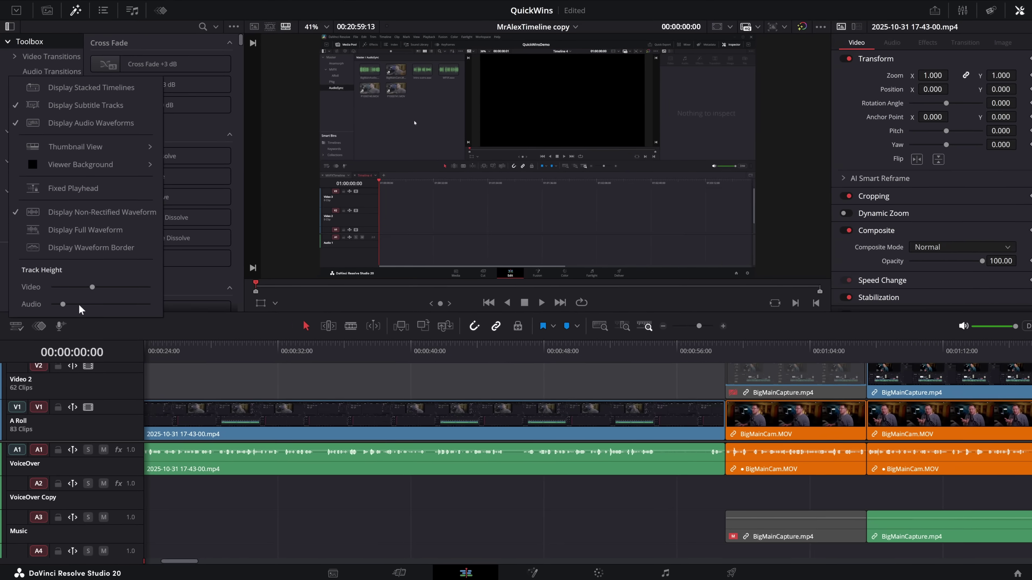
key(shift+z)
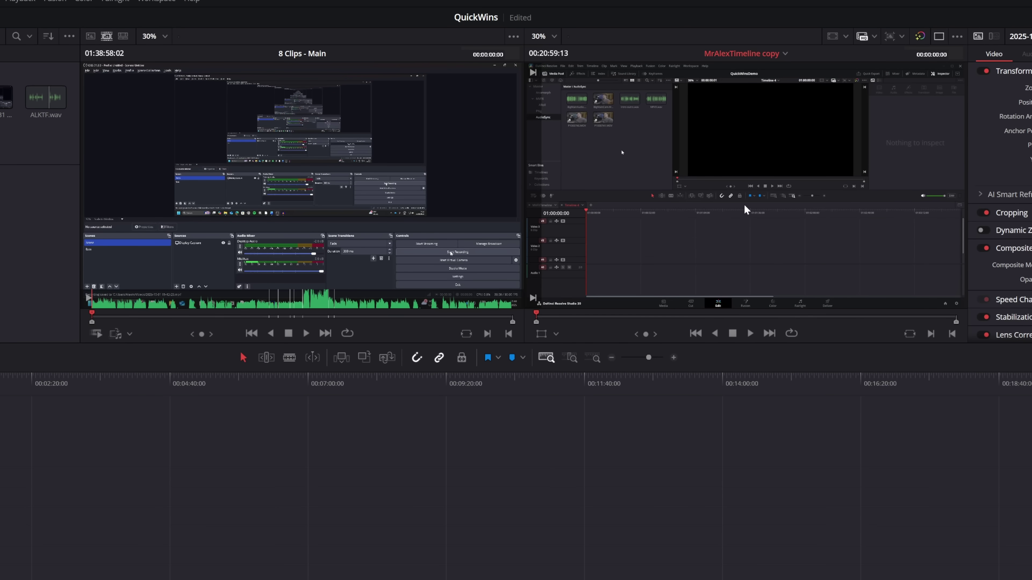
Switch to Single Viewer Mode showing the timeline, with the Inspector open beside it.
mouse_move(392, 151)
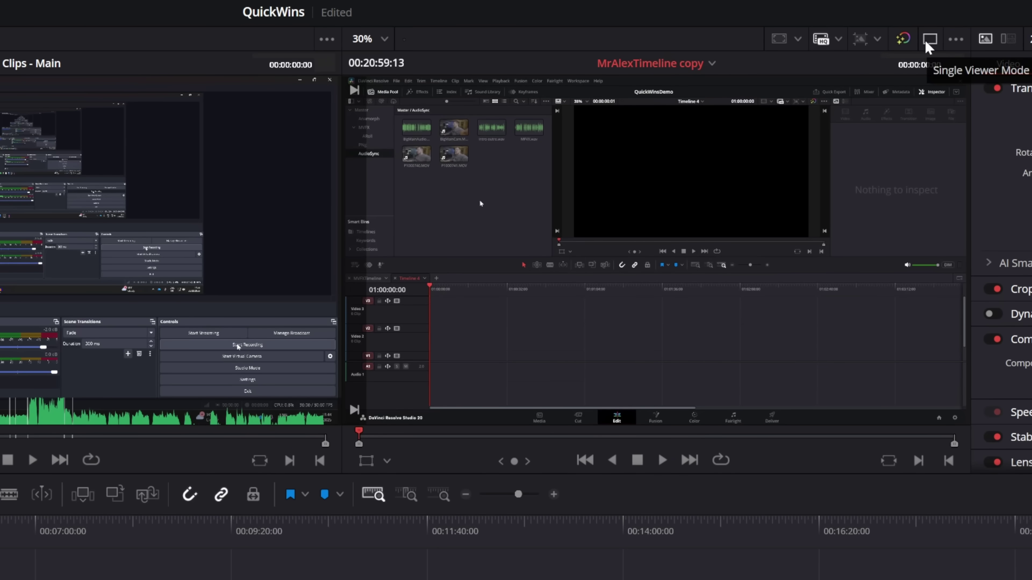
click(928, 41)
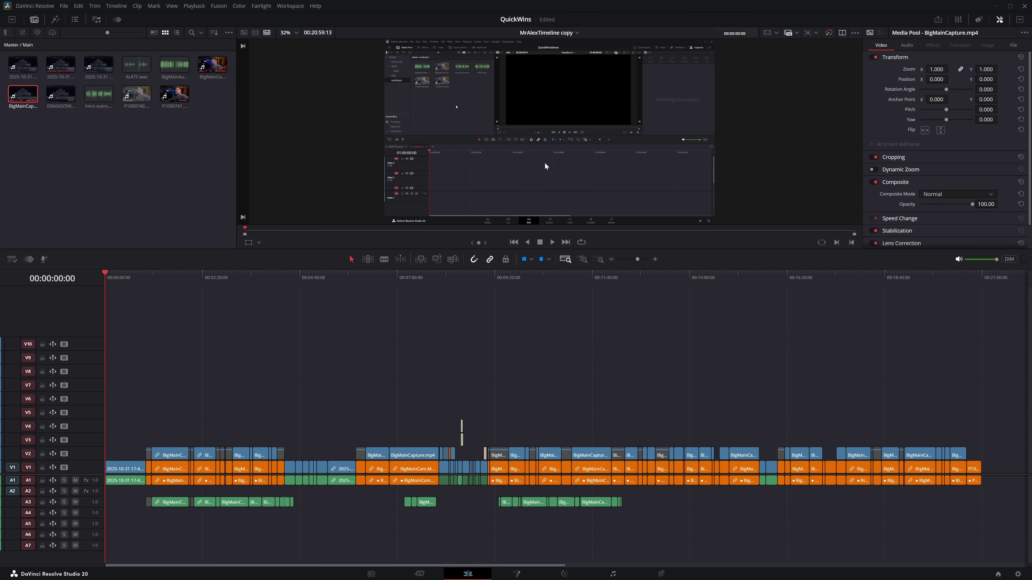
click(842, 32)
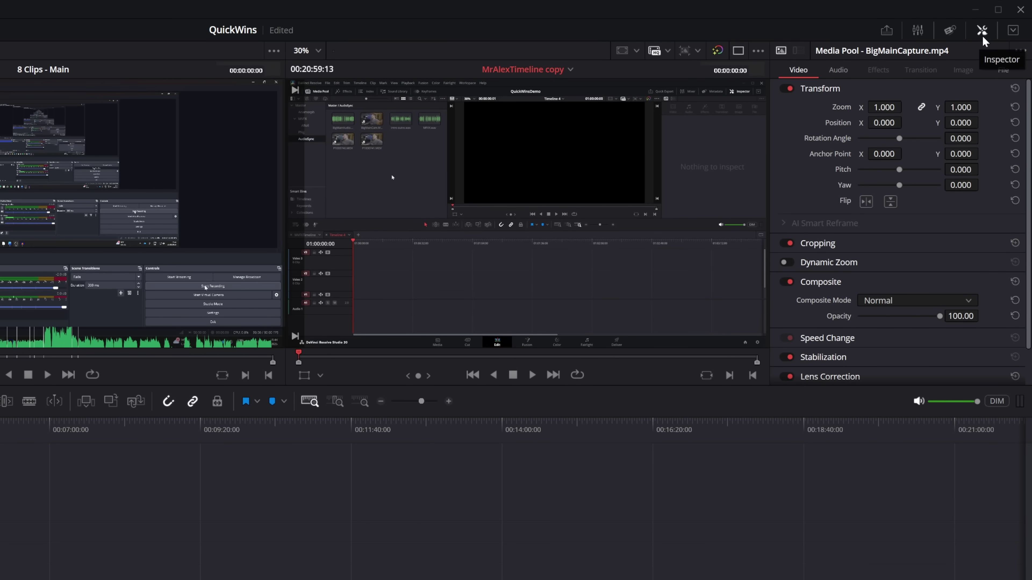
click(982, 31)
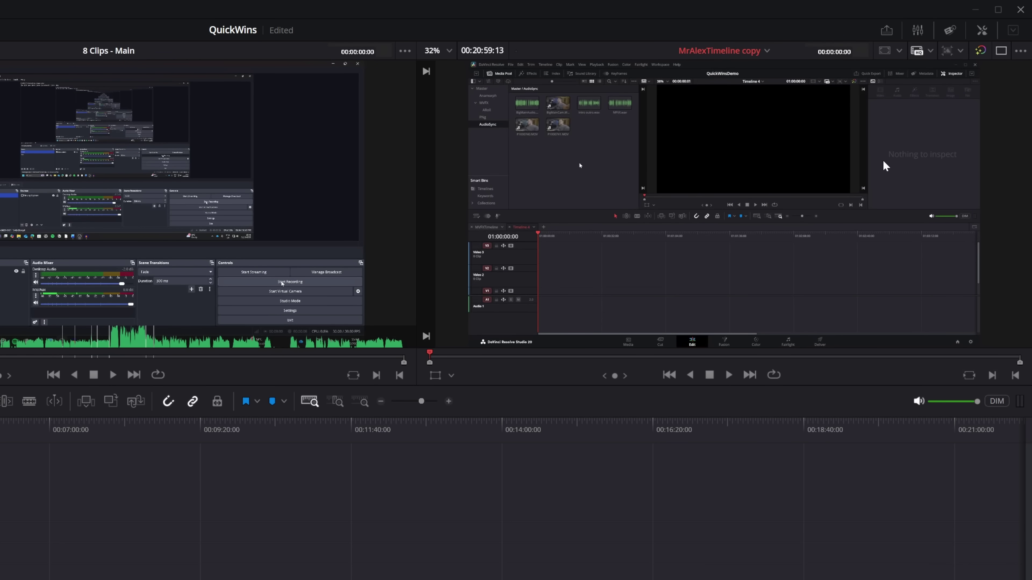
click(1002, 53)
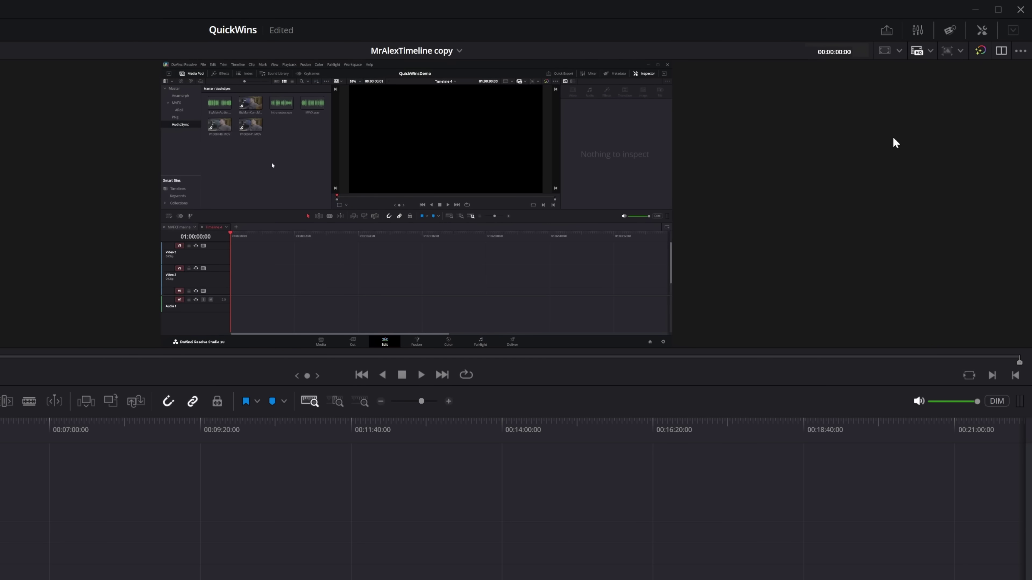
click(982, 32)
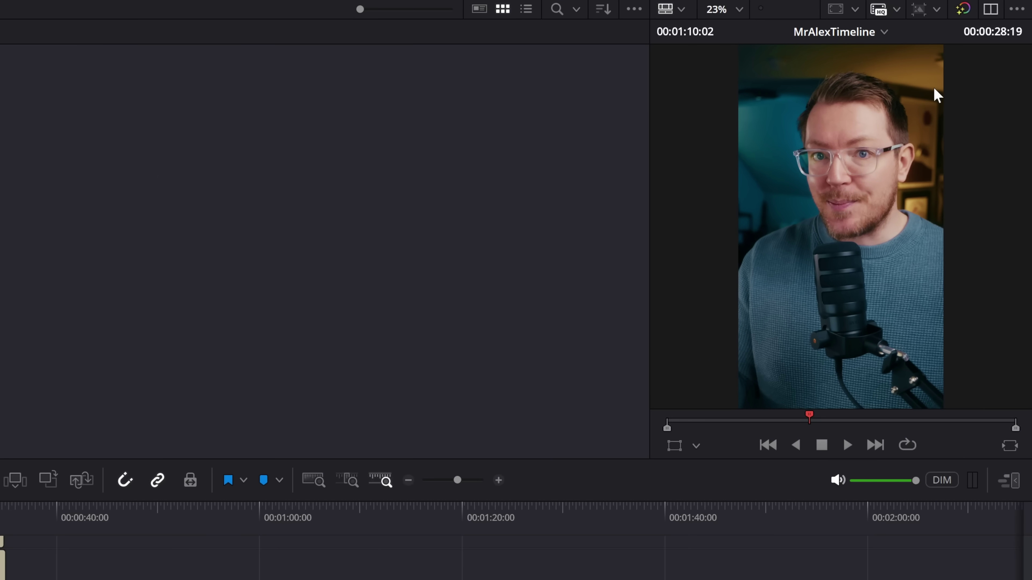
Extend the vertical viewer to full height beside the timeline and widen it against the media pool.
click(1012, 485)
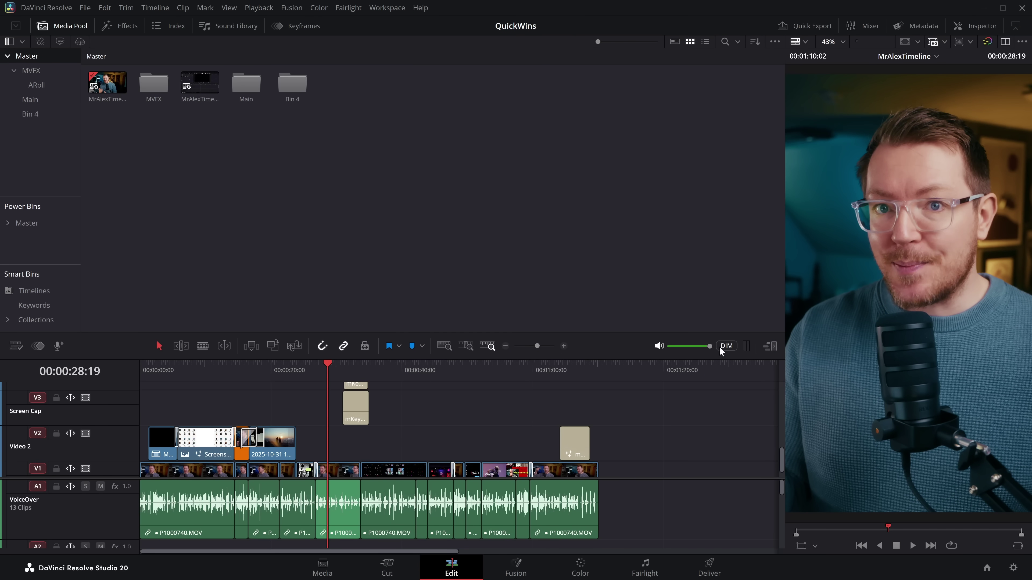
drag(785, 258, 753, 240)
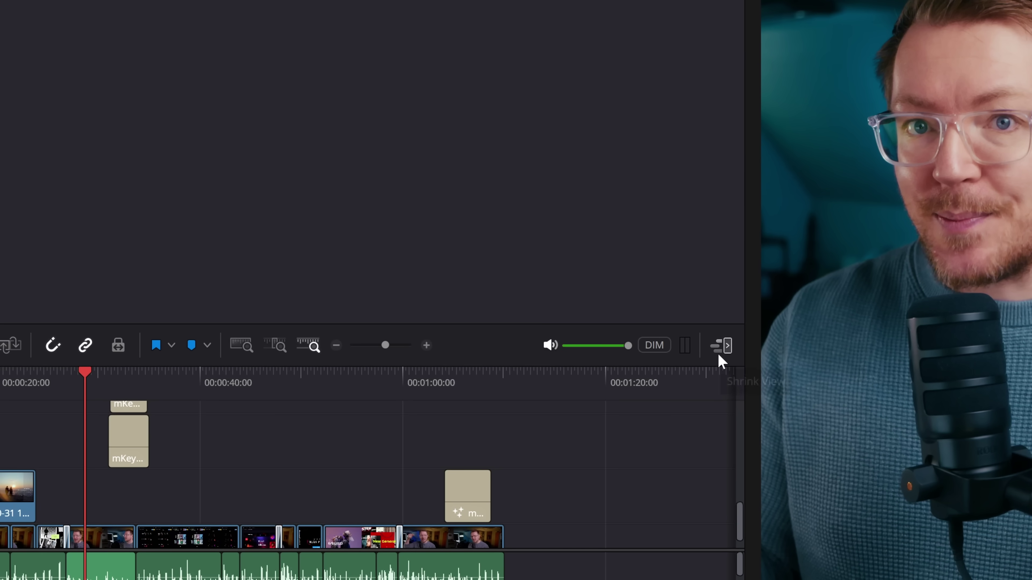
click(720, 347)
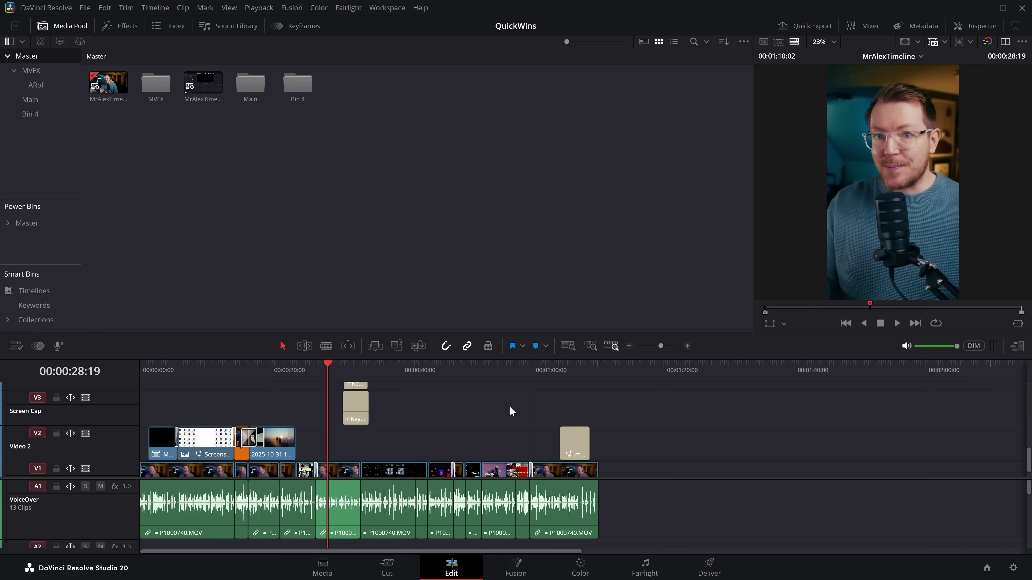
drag(193, 394, 970, 515)
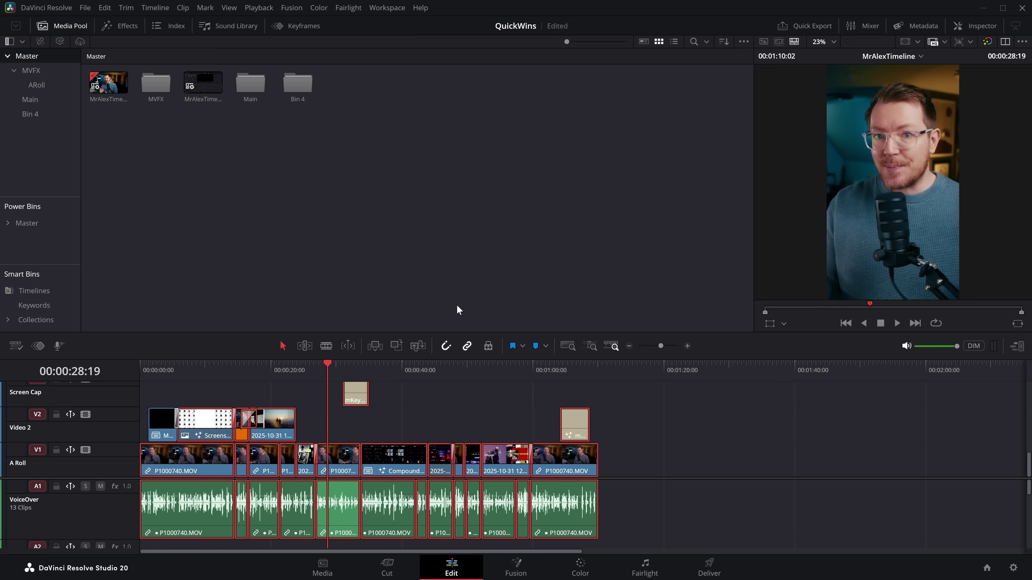
click(1018, 346)
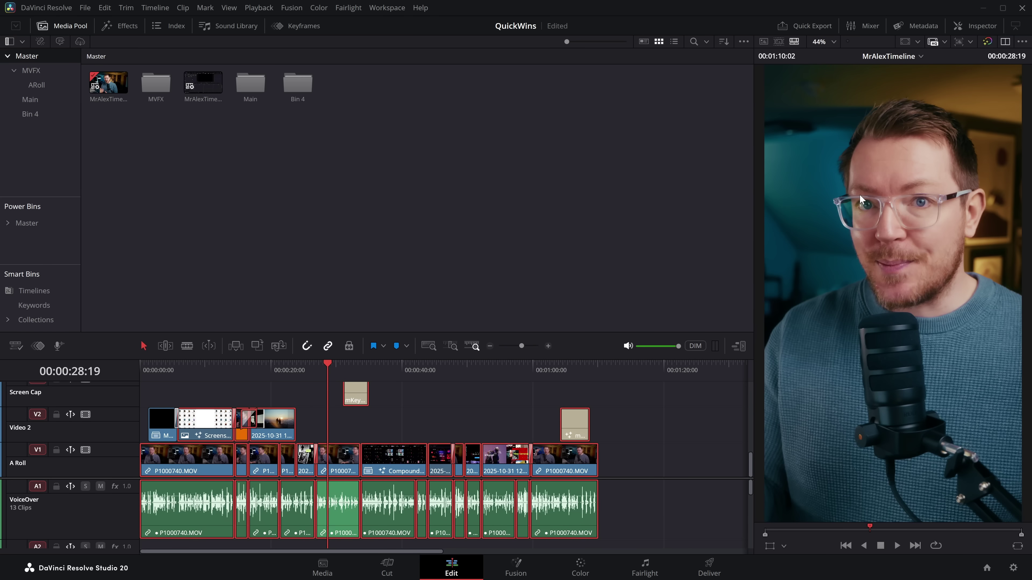
Open the Inspector to the right of the full-height viewer.
click(973, 26)
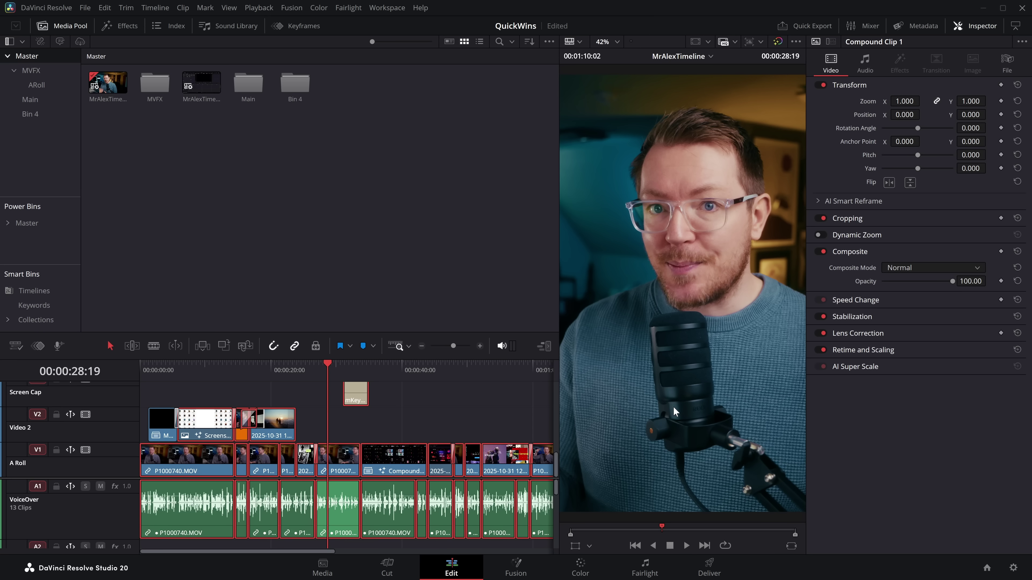
click(981, 27)
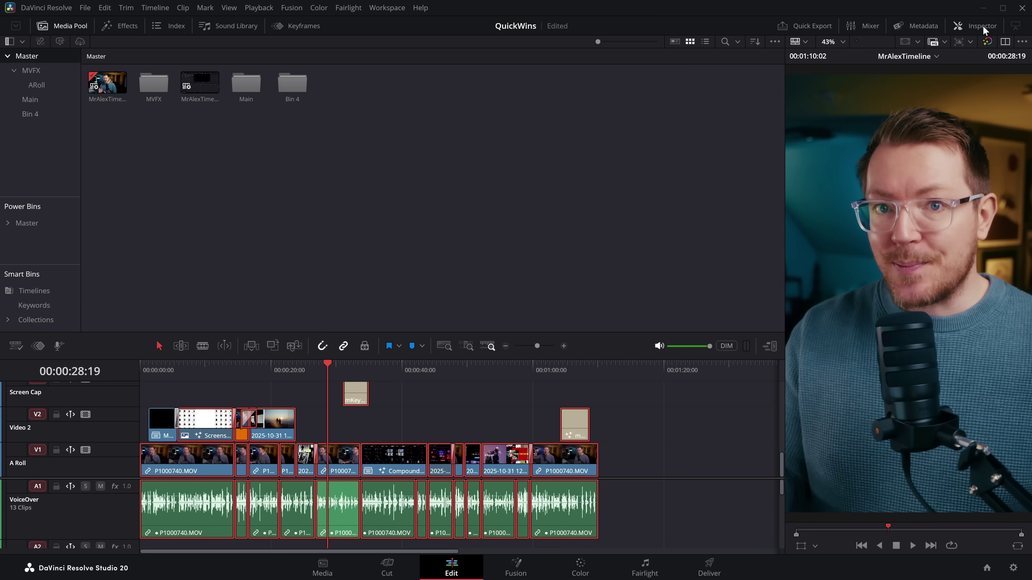
click(981, 26)
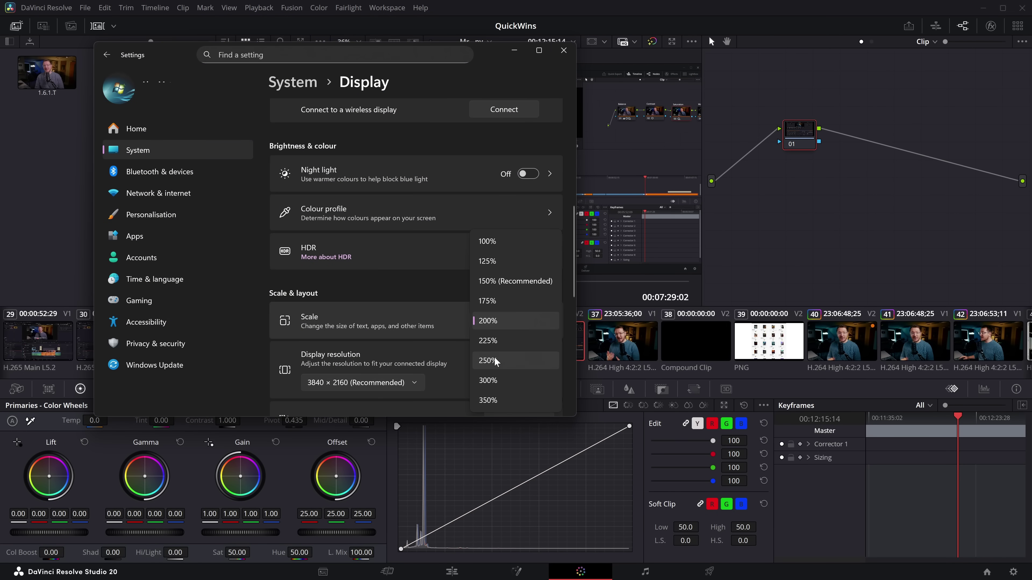
Set Windows display scaling to 250% and turn off Resolve's Full Screen Window mode.
click(488, 361)
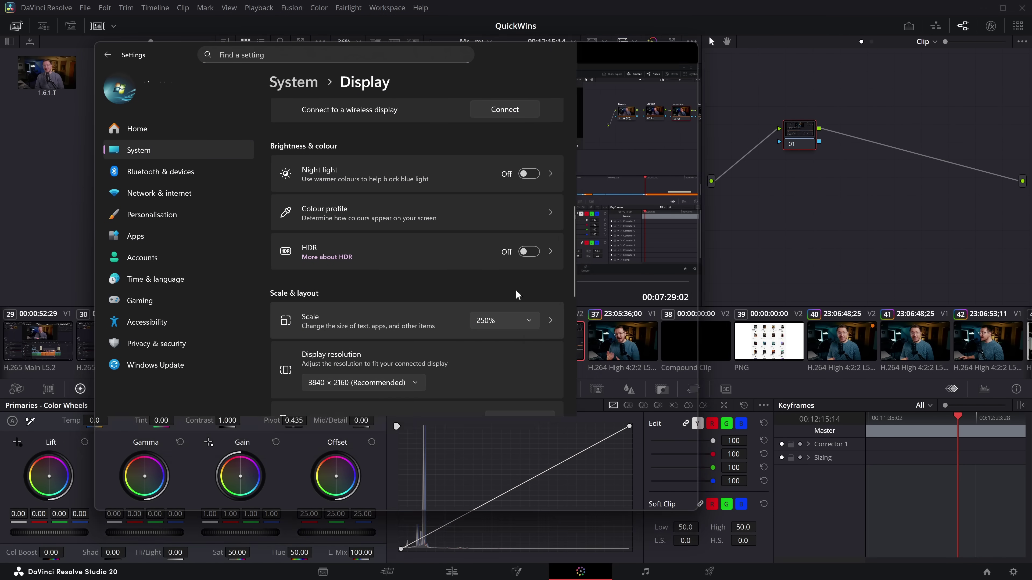
click(39, 183)
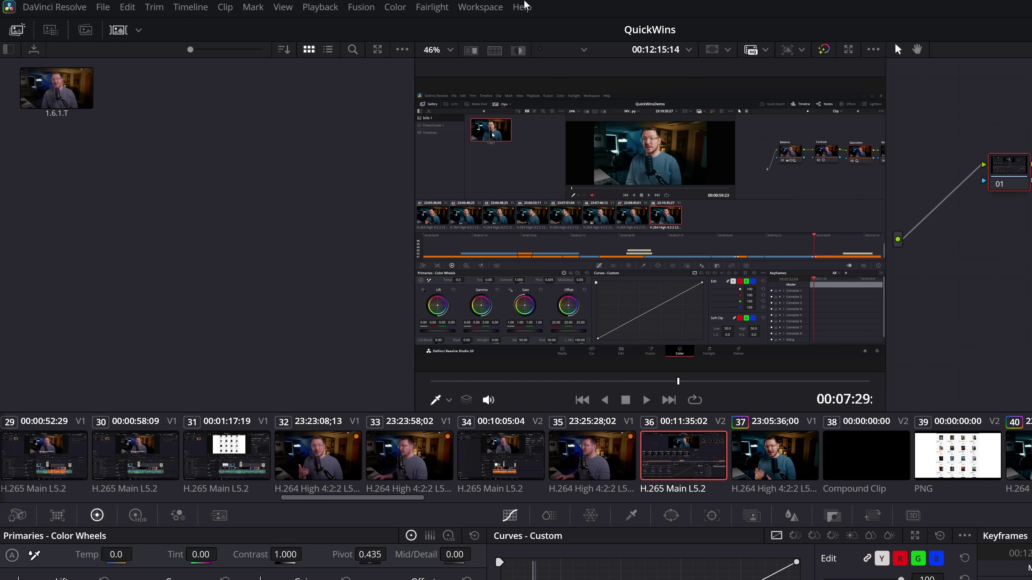
click(482, 9)
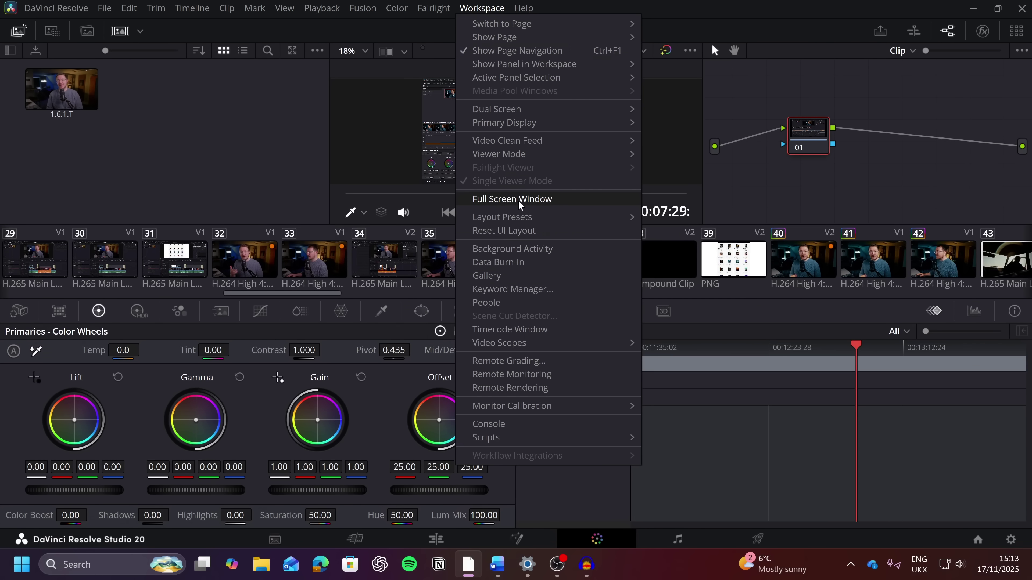
click(511, 197)
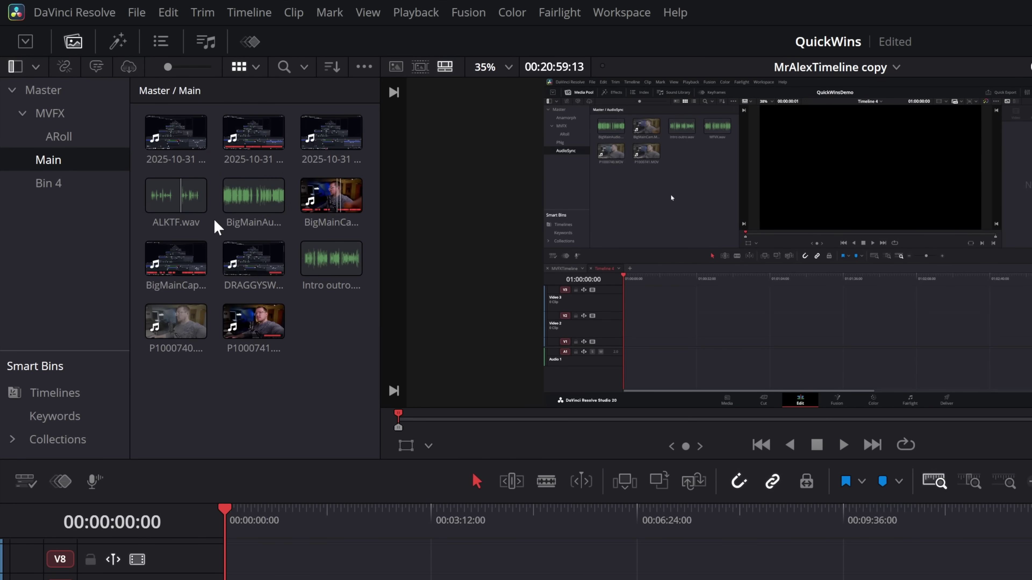
Show the Main bin in List View with Show Filmstrip on, and load P1000741.MOV.
click(257, 68)
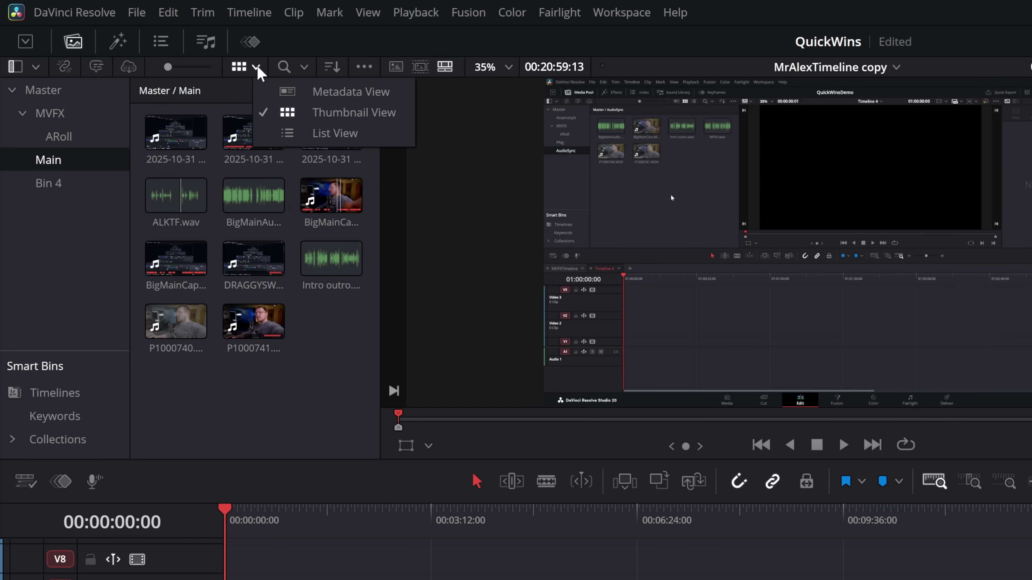
click(316, 133)
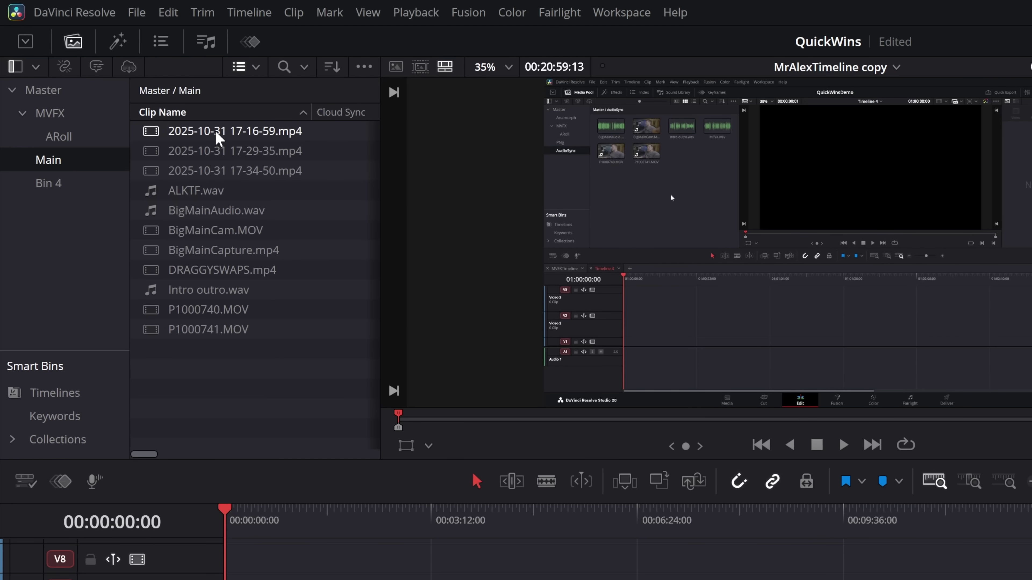
click(364, 67)
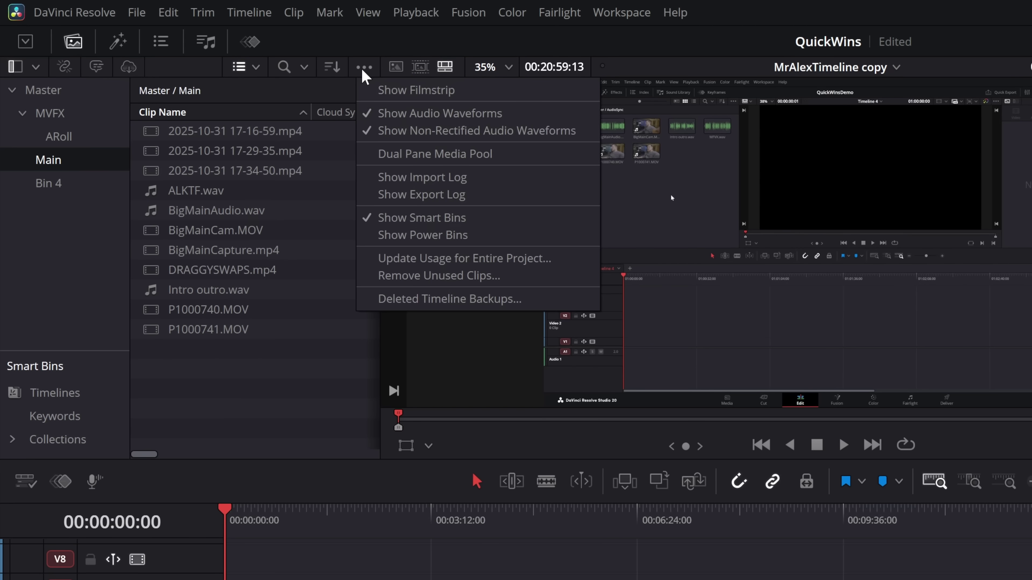
click(414, 91)
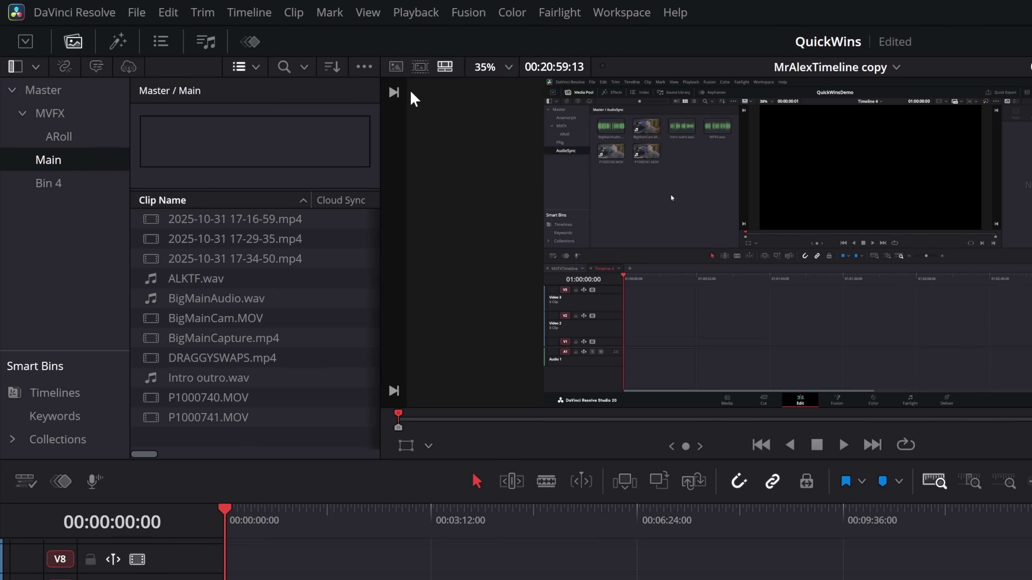
click(217, 421)
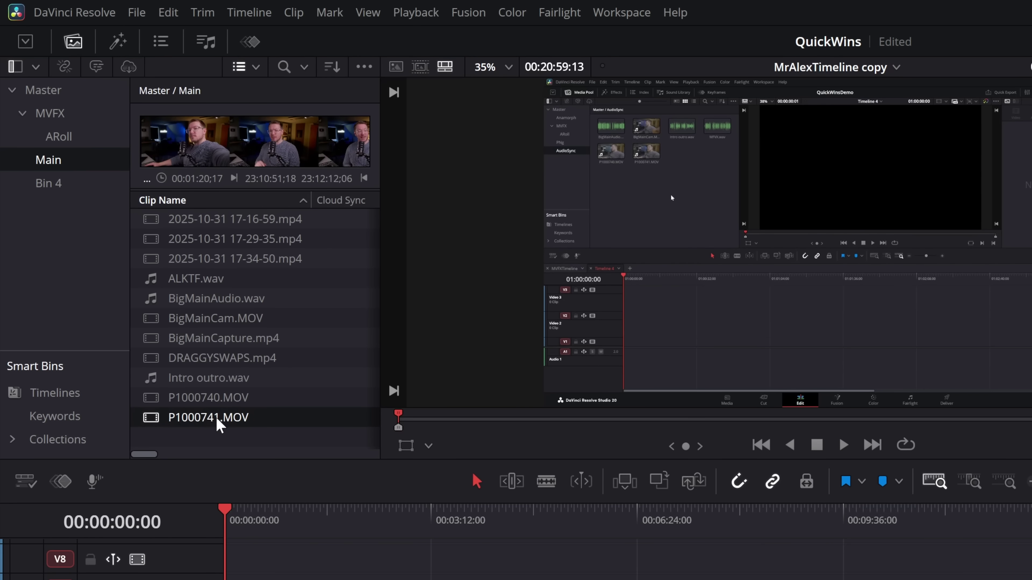
double_click(217, 421)
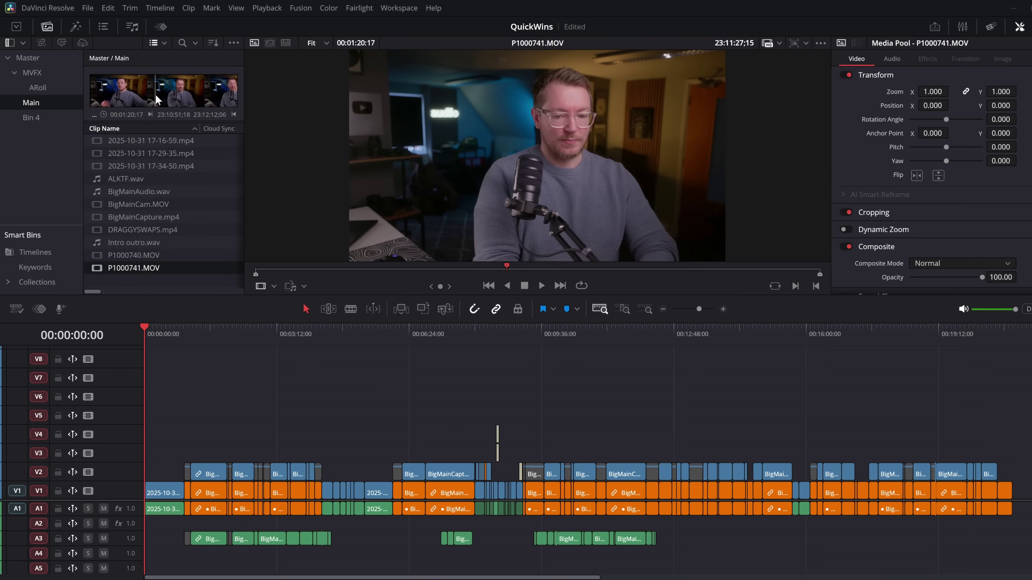
Mark a 22-second in/out range on P1000741.MOV and place it on track V3.
click(294, 334)
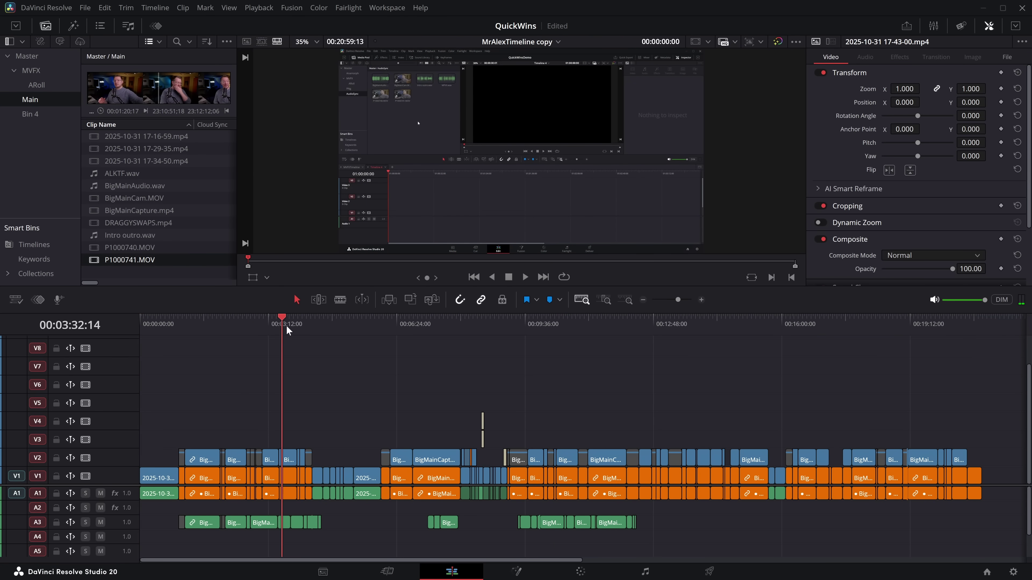
drag(286, 330, 181, 338)
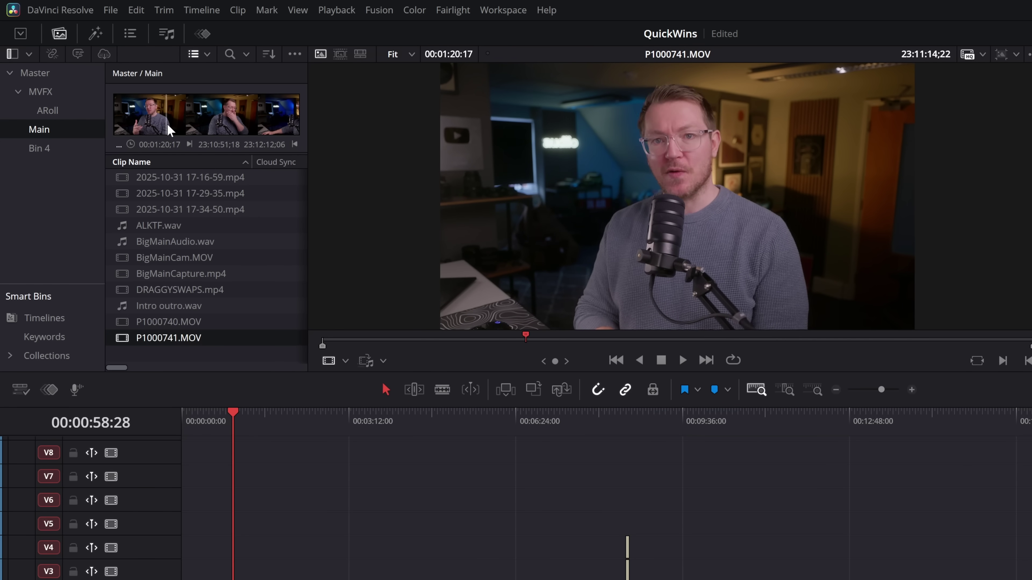
key(i)
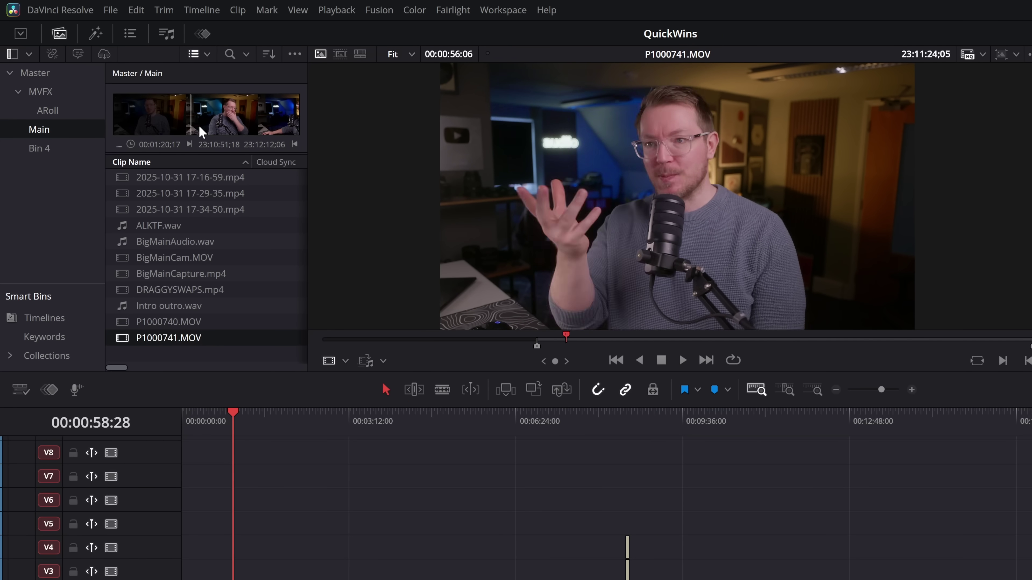
key(o)
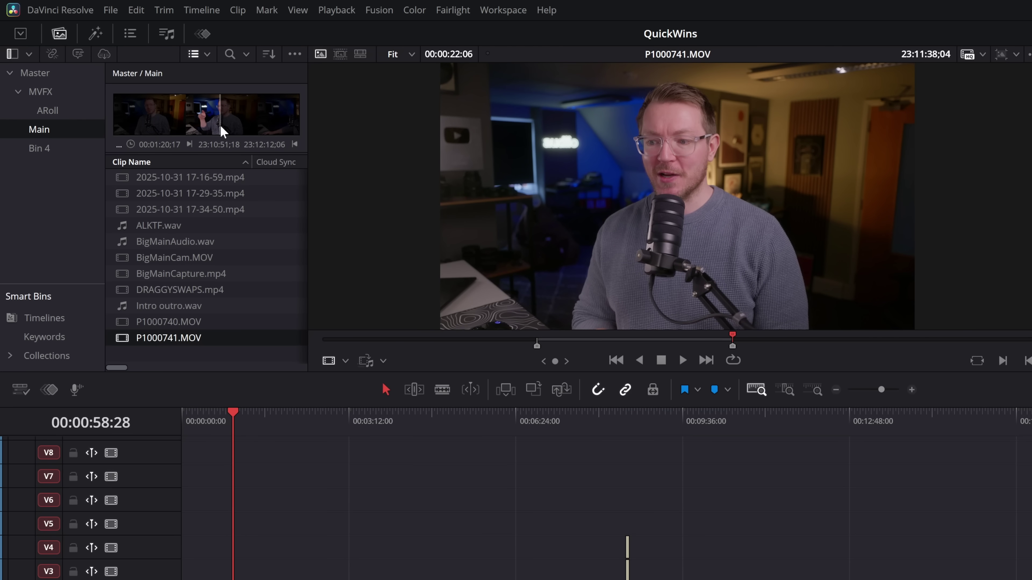
drag(196, 123, 426, 579)
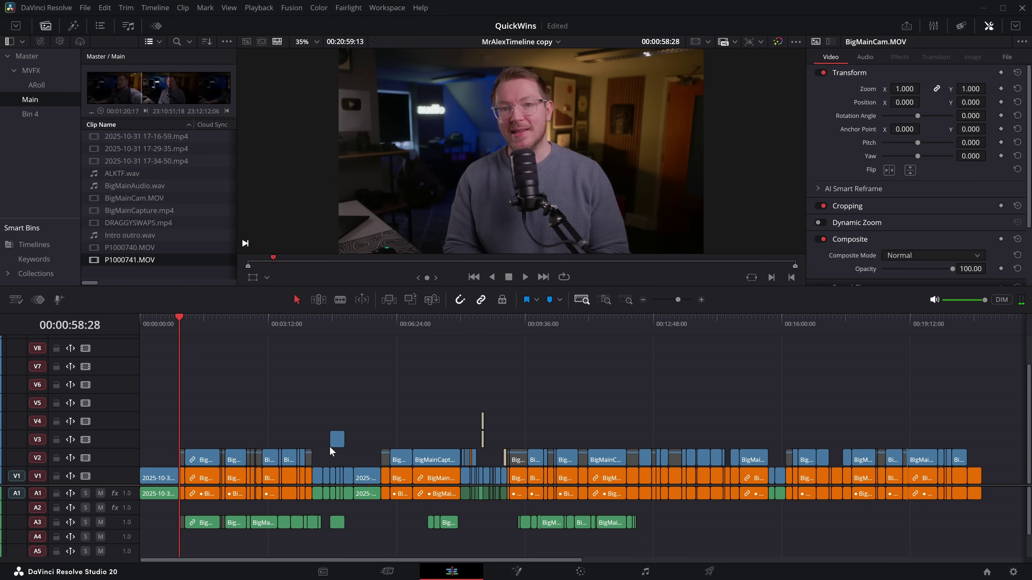
click(153, 162)
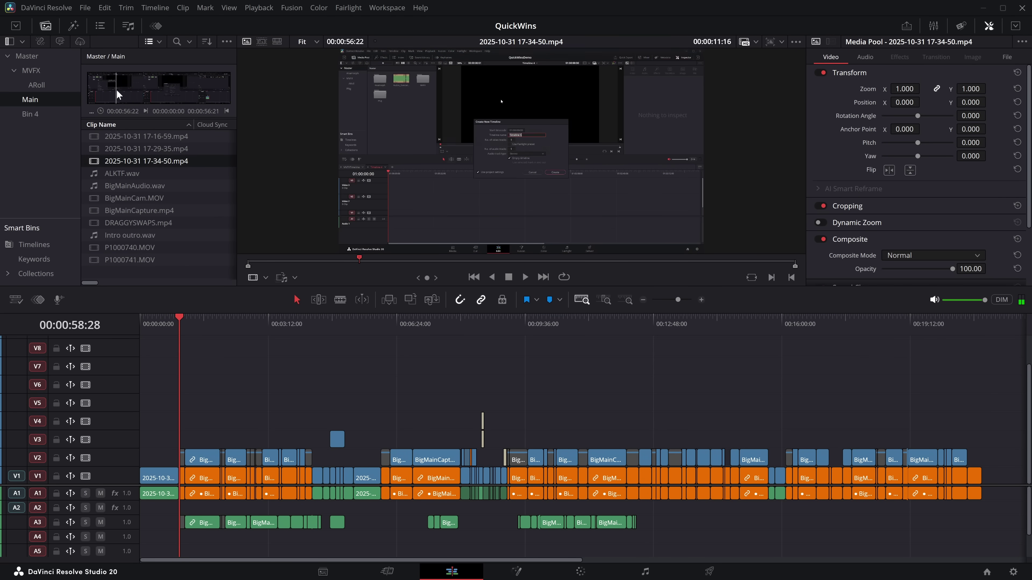
key(i)
key(o)
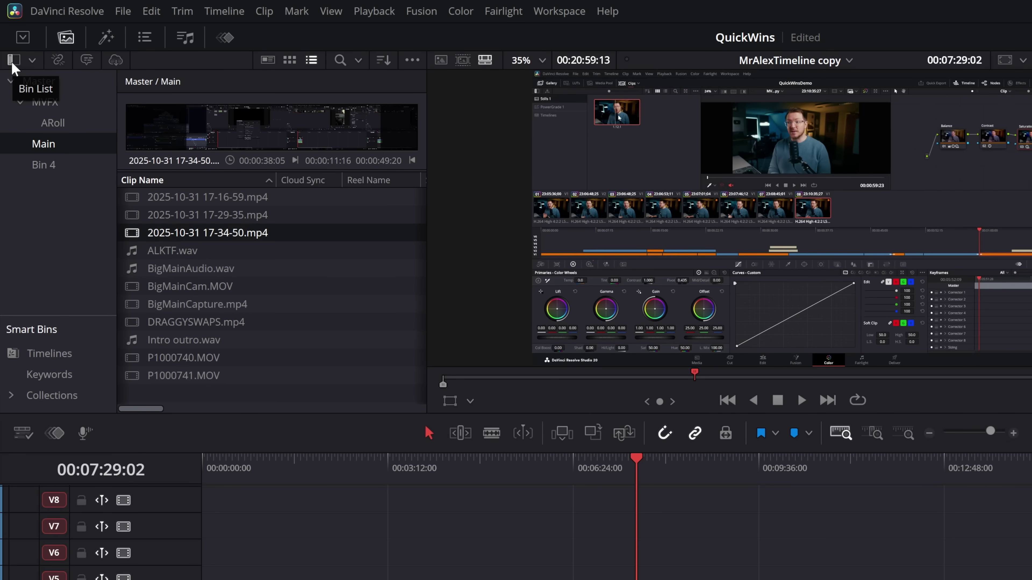
Hide the bin sidebar to reveal Start TC and End TC columns, and return the viewer to the timeline.
click(14, 61)
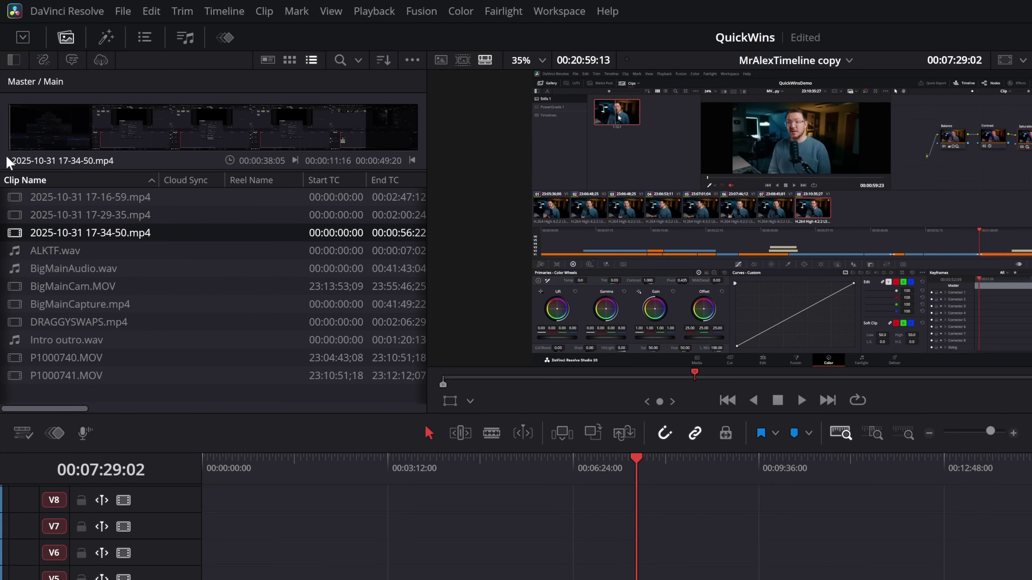
click(14, 61)
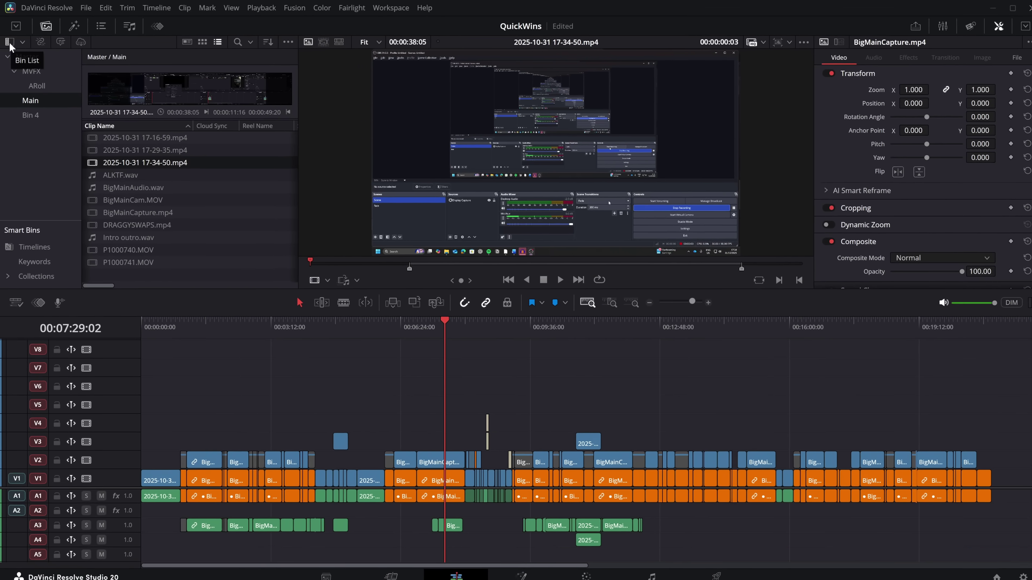
click(9, 42)
key(q)
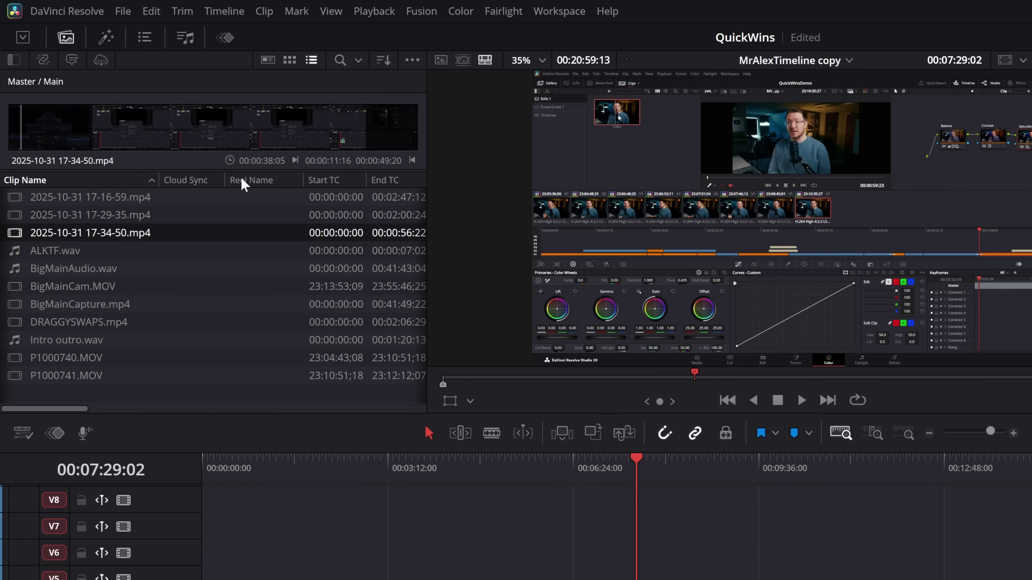
Move the Reel Name column after End TC and Start TC, then bring up the column checklist.
mouse_move(246, 185)
mouse_down()
mouse_move(390, 186)
mouse_move(232, 187)
mouse_up()
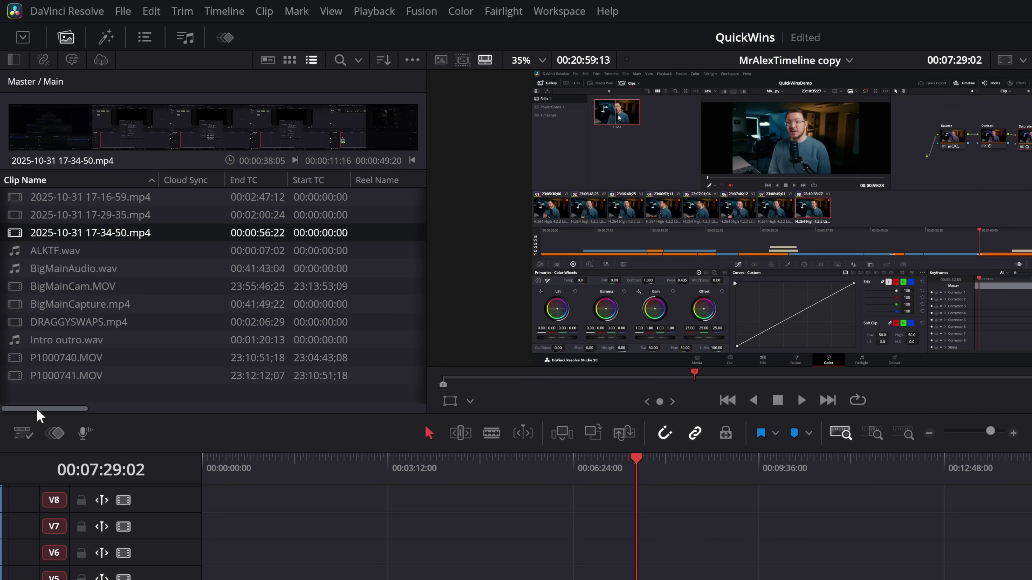
drag(32, 408, 9, 411)
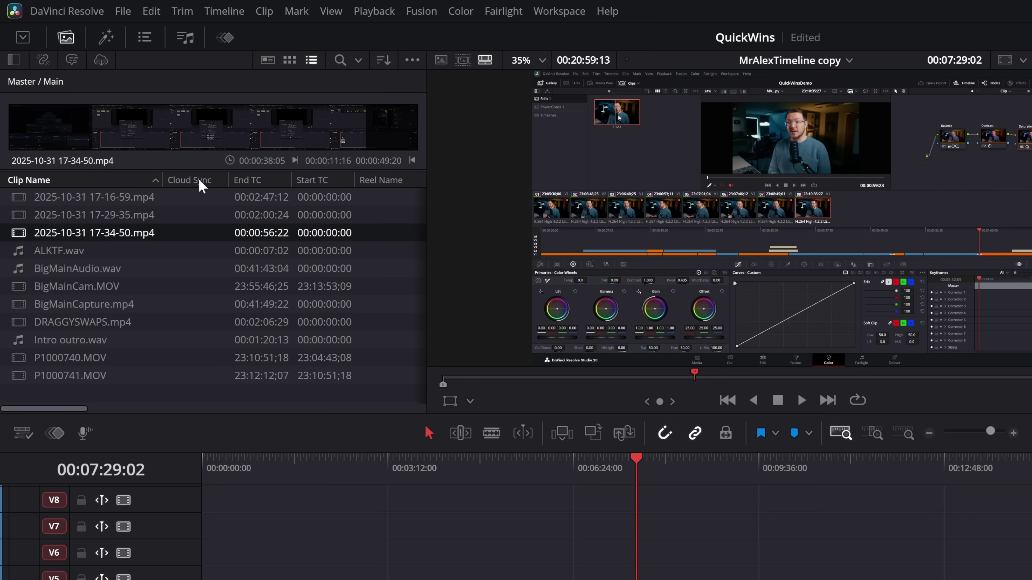
right_click(186, 188)
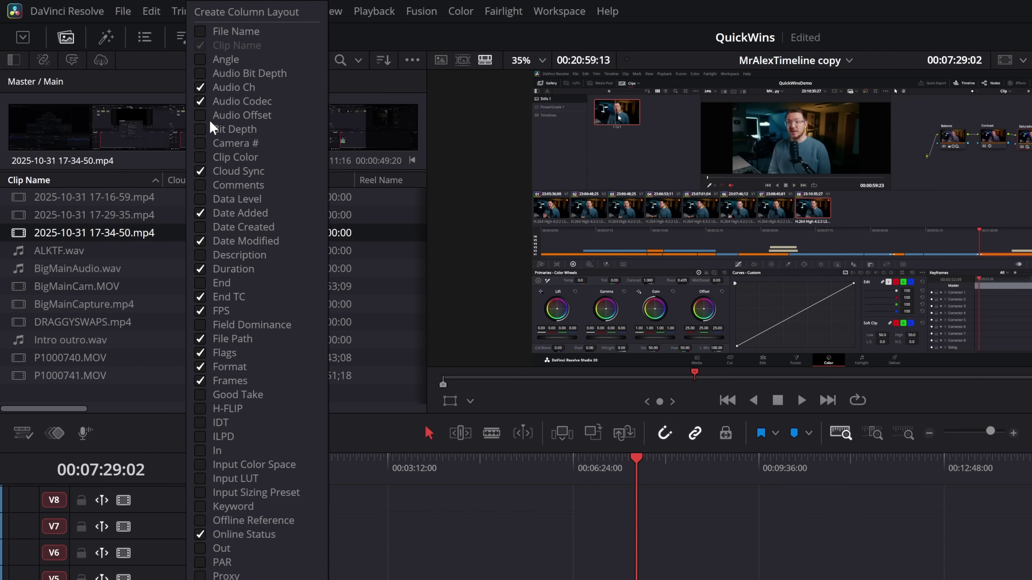
Turn on several more metadata columns and save them as the Heavy column layout.
drag(210, 122, 201, 211)
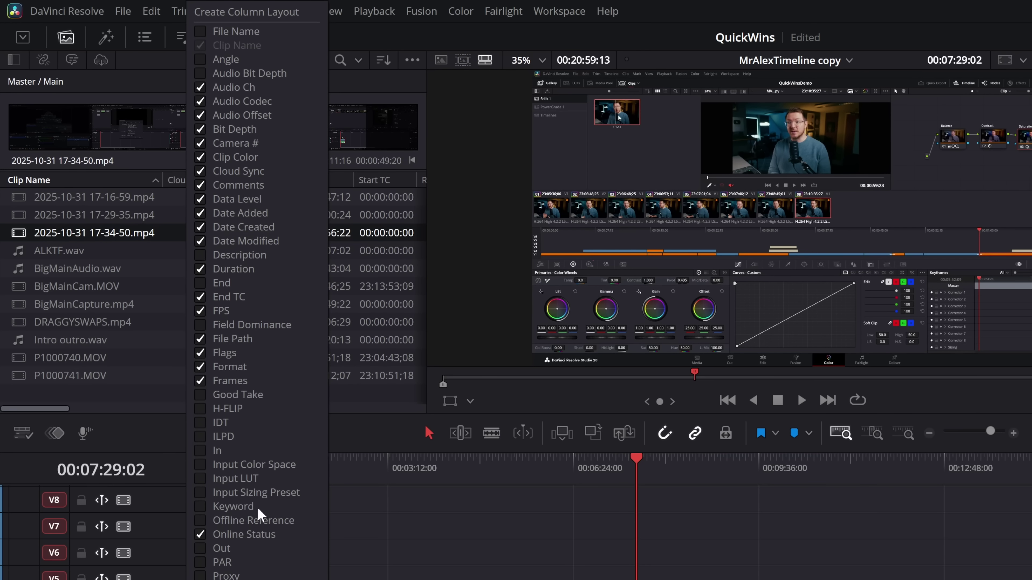
click(237, 18)
text(Heavy)
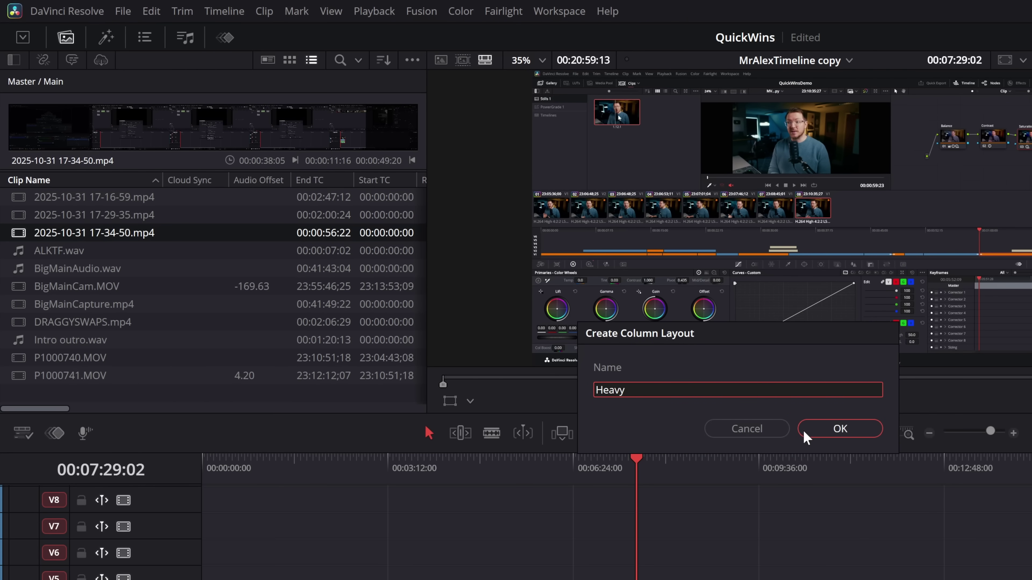
click(805, 432)
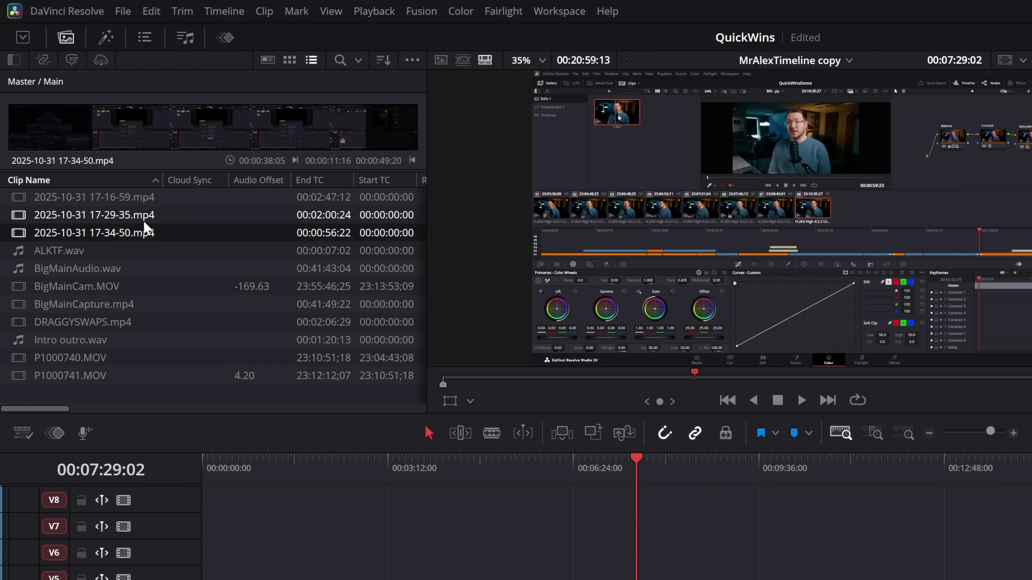
Hide Audio Codec, Audio Offset, Cloud Sync, Comments, Date, Duration, End TC, File Path, Flags, Format and Frames columns.
right_click(180, 179)
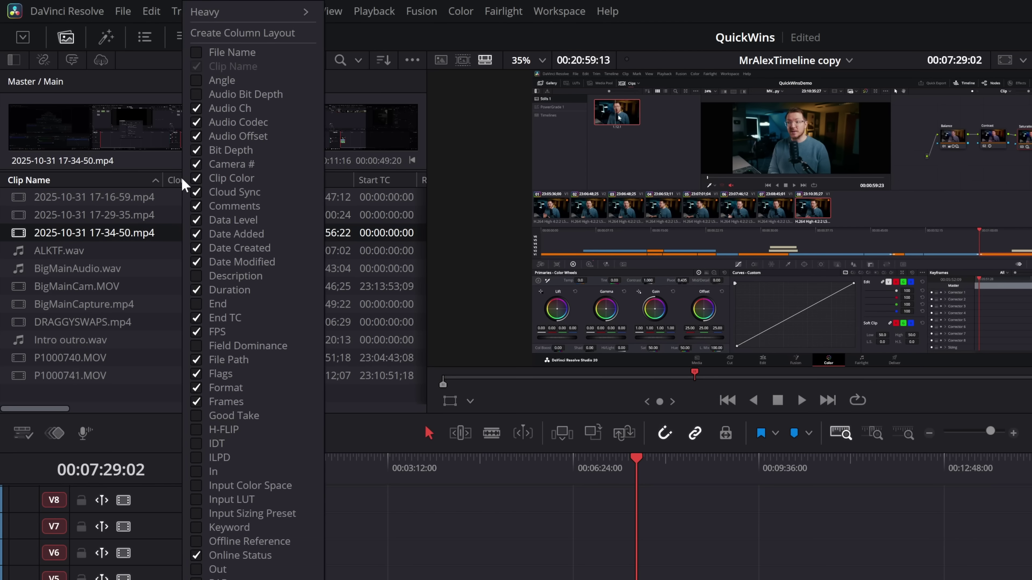
click(193, 122)
click(194, 136)
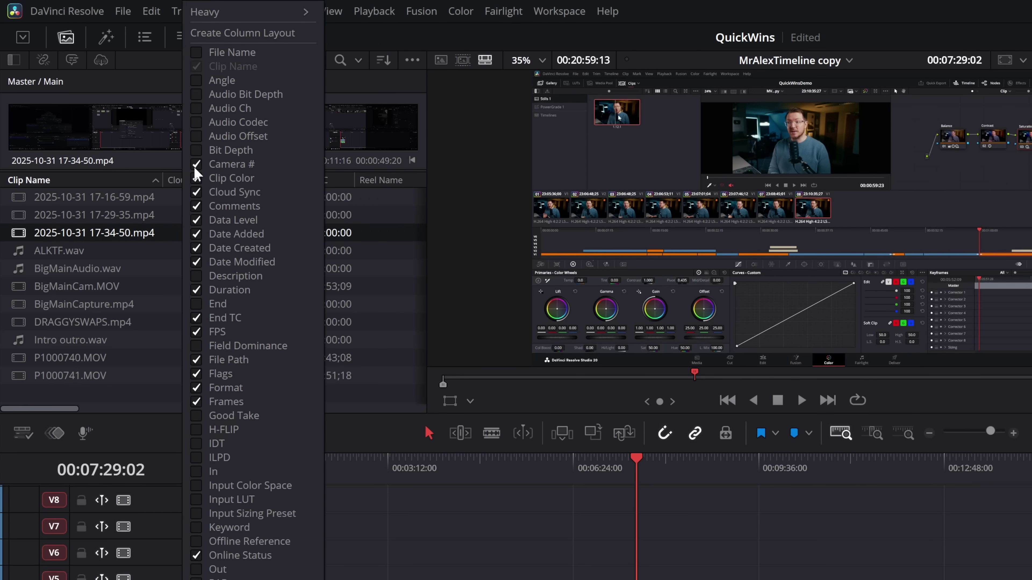
click(196, 192)
click(196, 206)
click(196, 235)
click(196, 248)
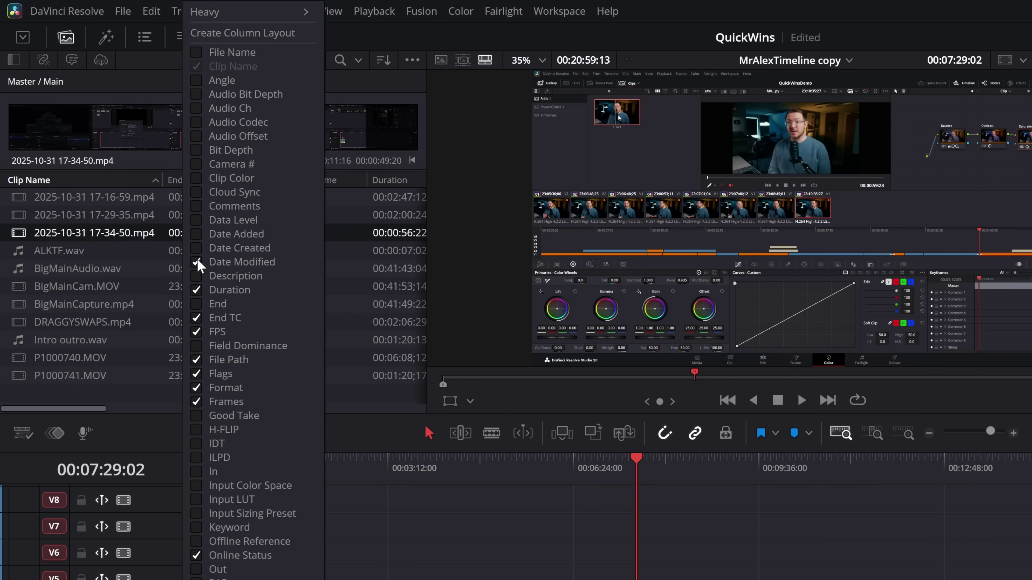
click(197, 290)
click(196, 318)
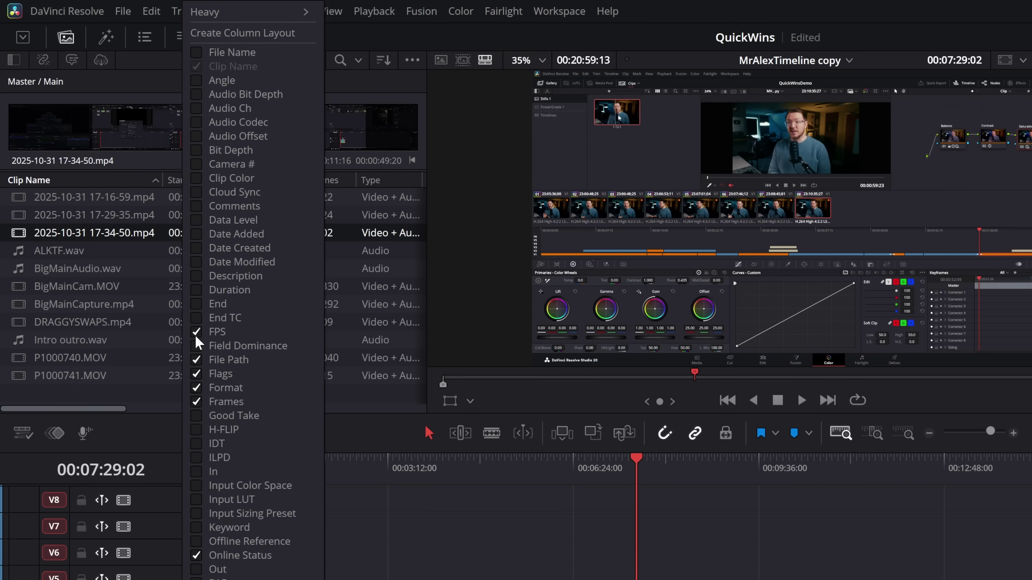
click(196, 359)
click(196, 374)
click(196, 388)
click(197, 402)
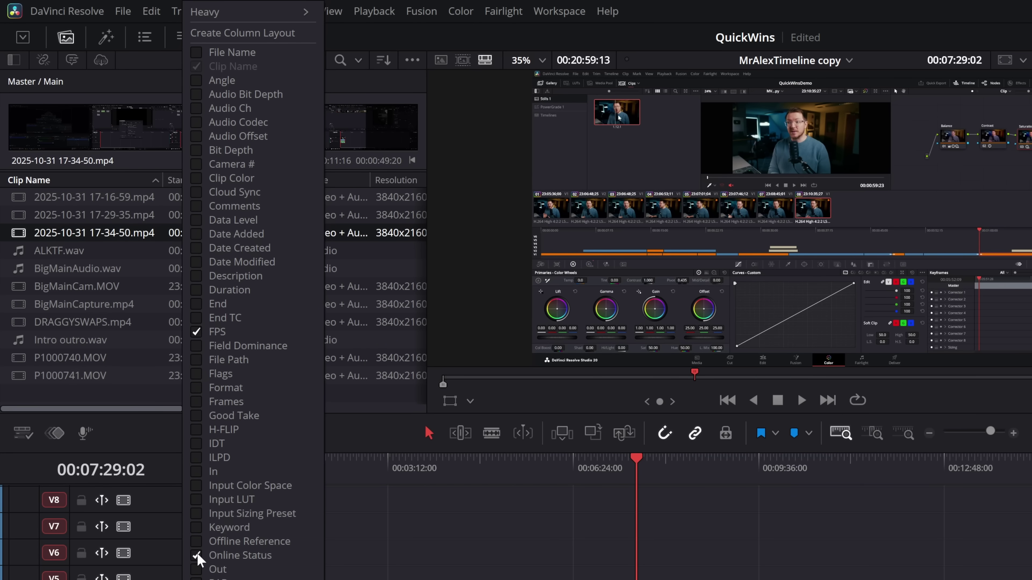
scroll(252, 285, down, 3)
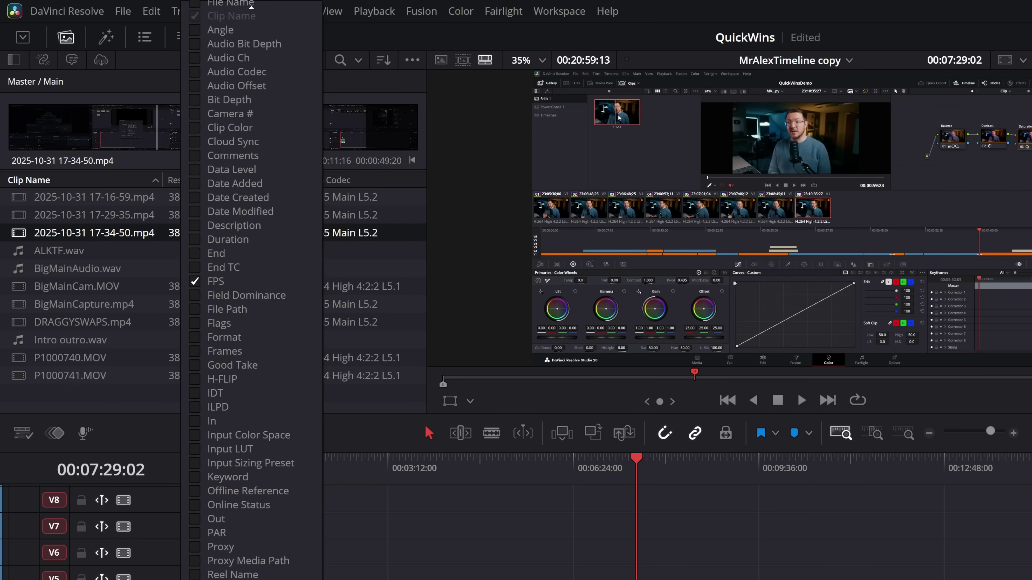
scroll(246, 396, up, 3)
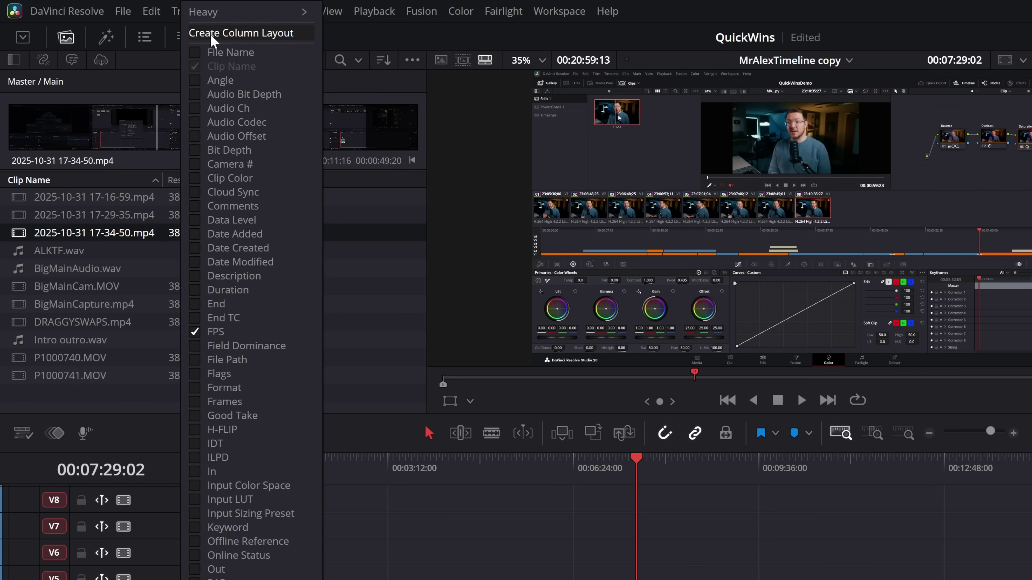
Save the remaining Clip Name, Resolution and FPS columns as the Lite layout.
click(224, 34)
text(Lite)
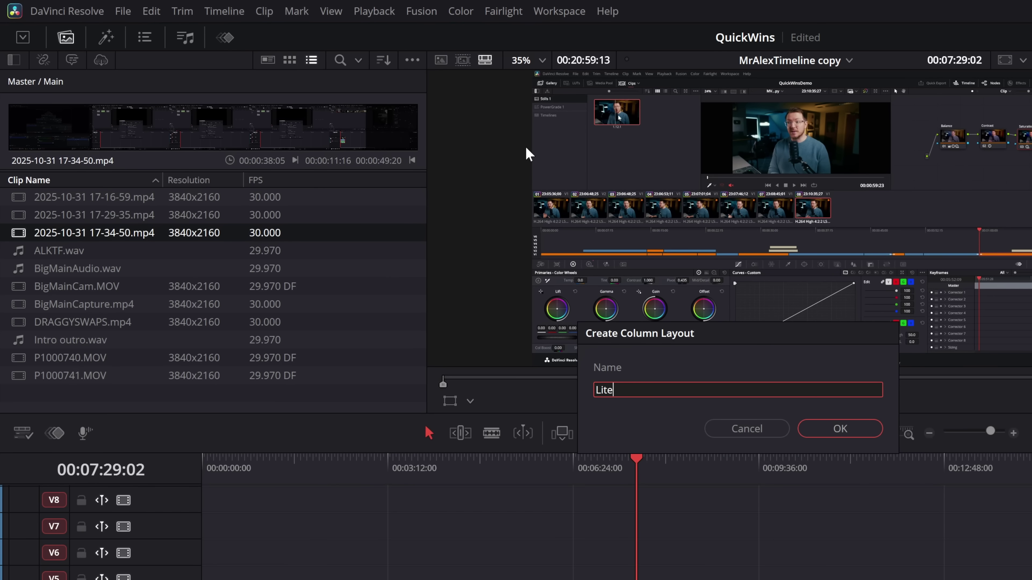
click(838, 429)
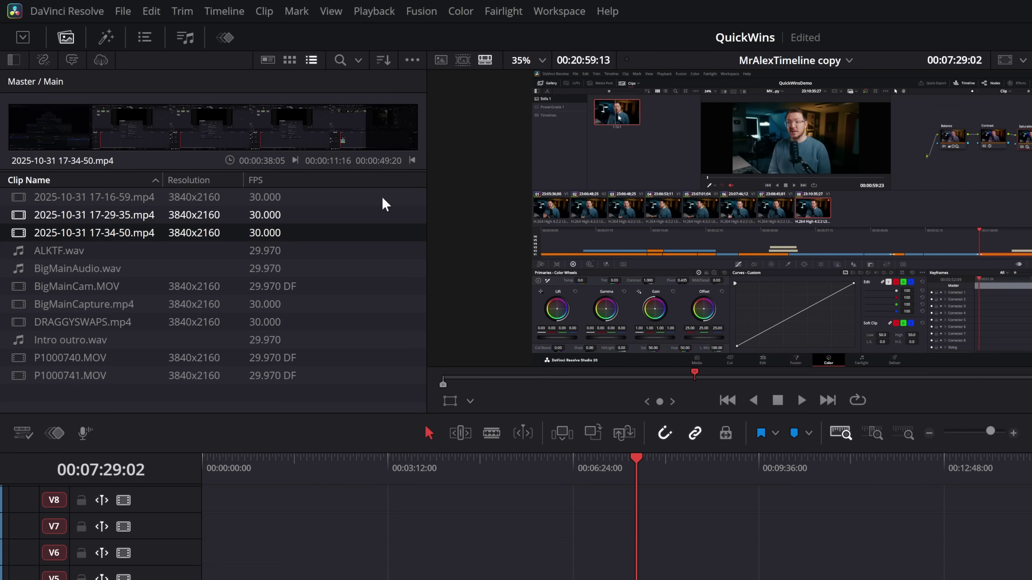
Narrow the media pool, load the clip, and apply the Heavy column layout.
drag(423, 195, 343, 195)
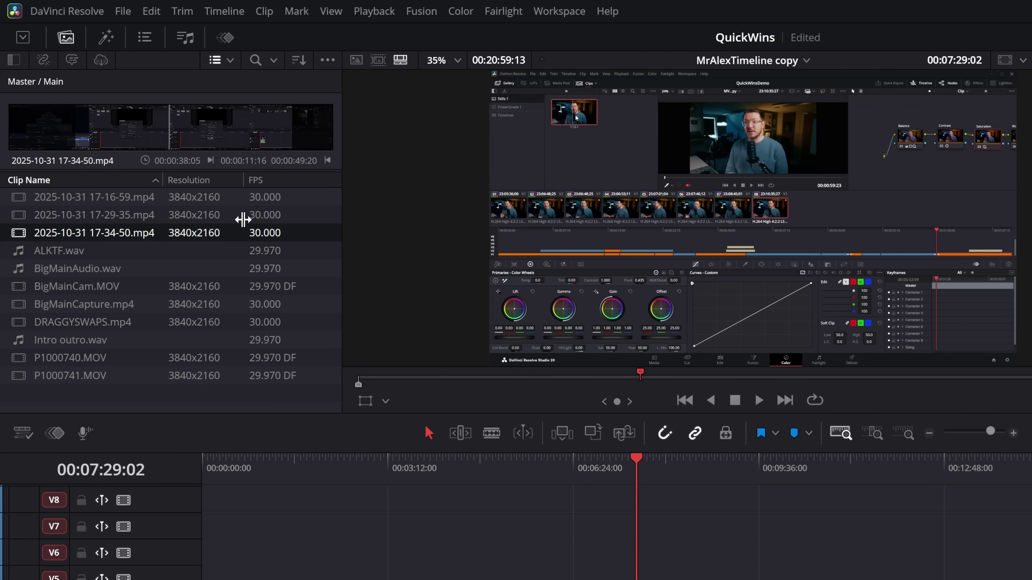
click(216, 233)
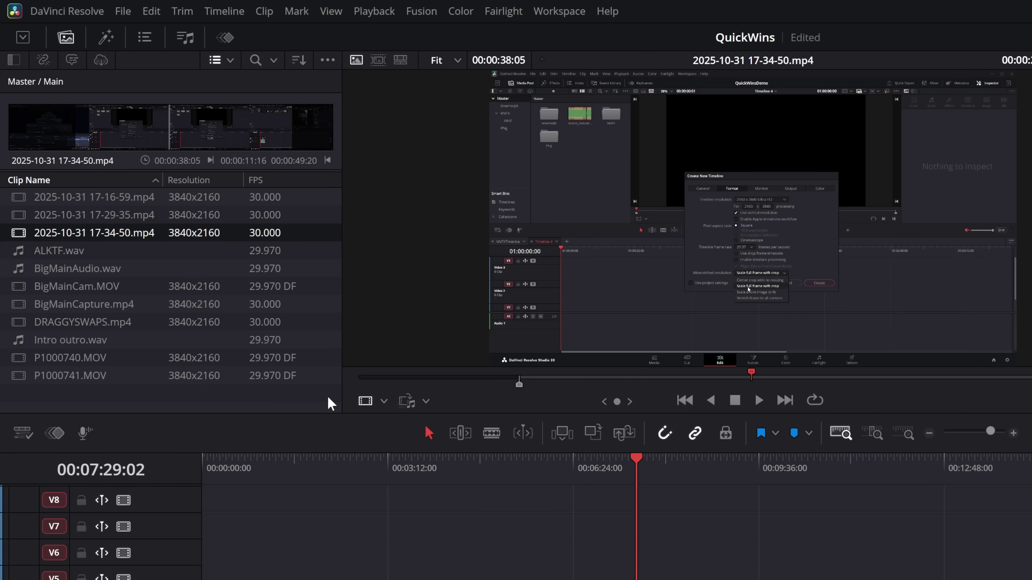
right_click(76, 187)
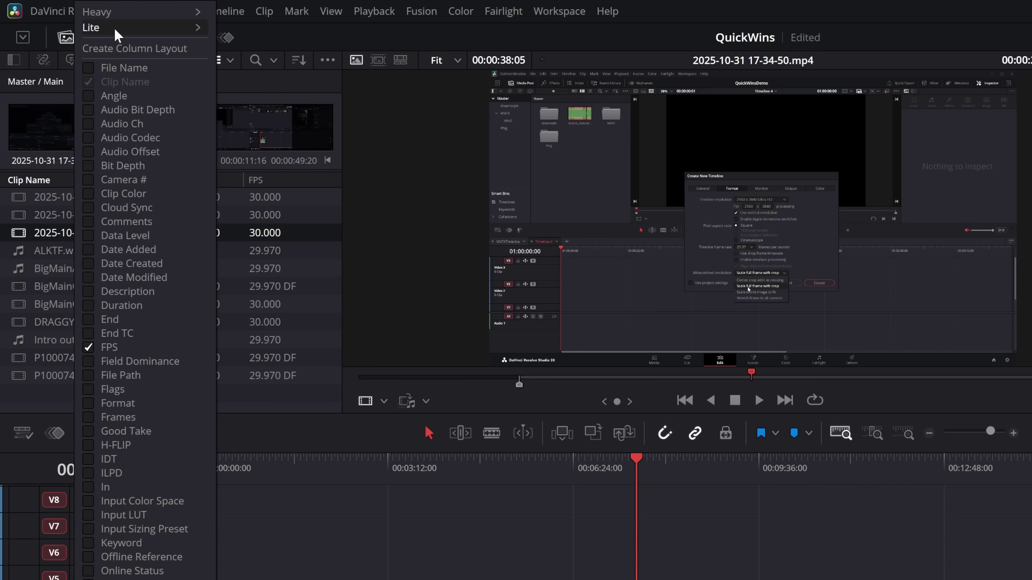
mouse_move(138, 12)
click(239, 13)
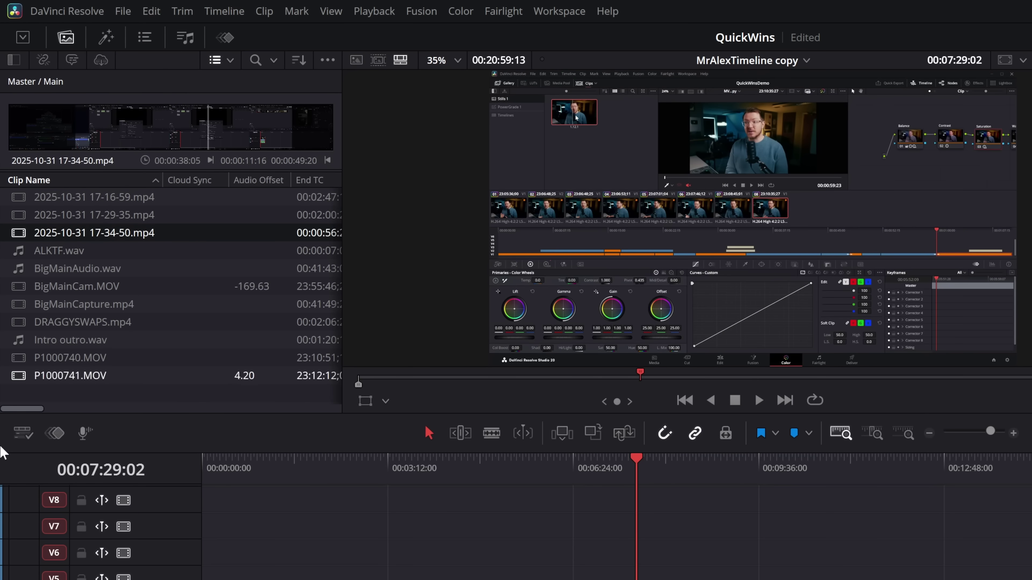
mouse_move(21, 409)
mouse_down()
mouse_move(288, 412)
mouse_move(24, 409)
mouse_up()
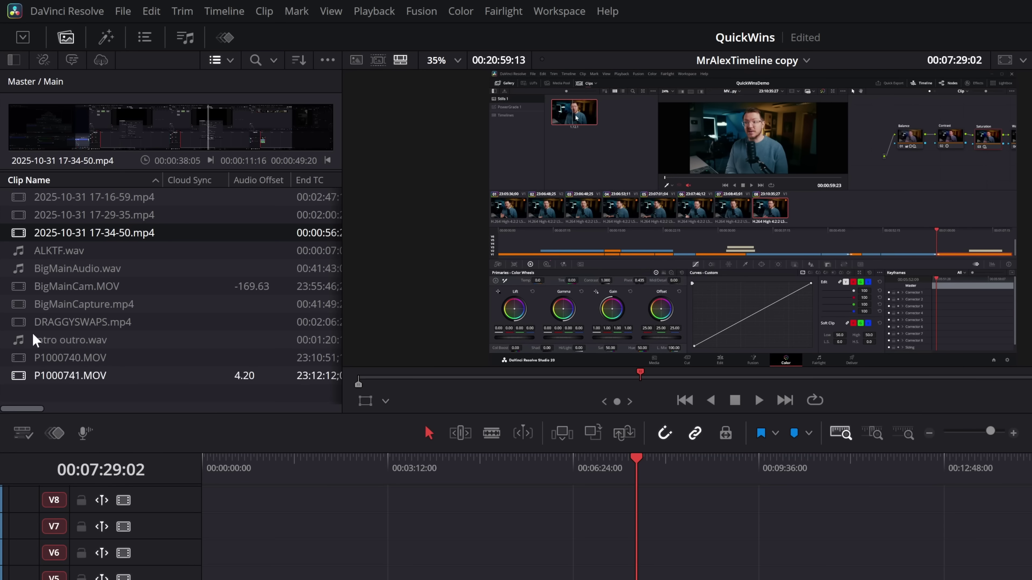
Switch the clip list back to the Lite column layout.
right_click(83, 180)
mouse_move(127, 27)
click(242, 27)
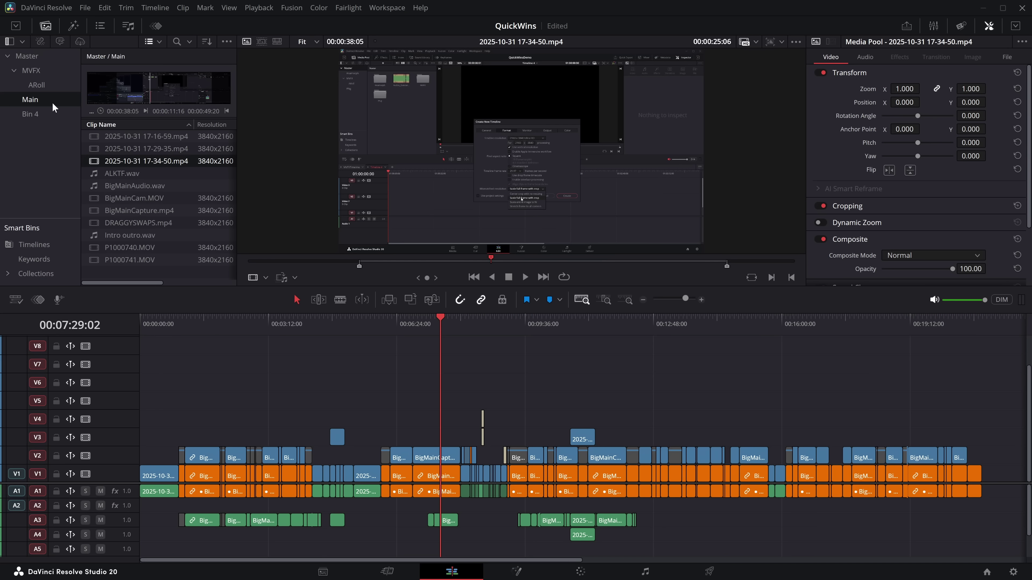
Browse the Bin 4, ARoll and MVFX bins, ending on Bin 4's single clip.
click(26, 114)
click(32, 85)
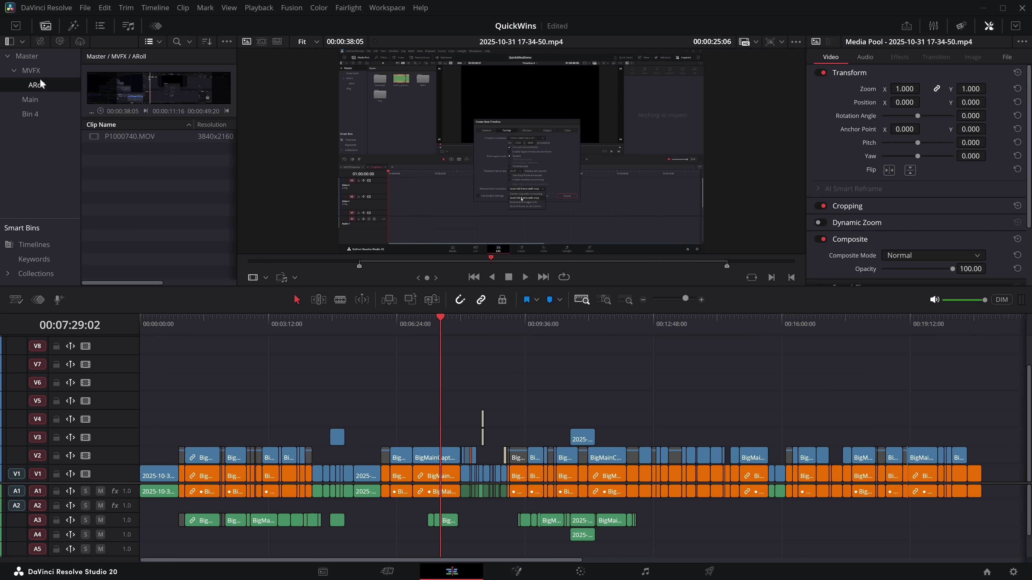
click(36, 73)
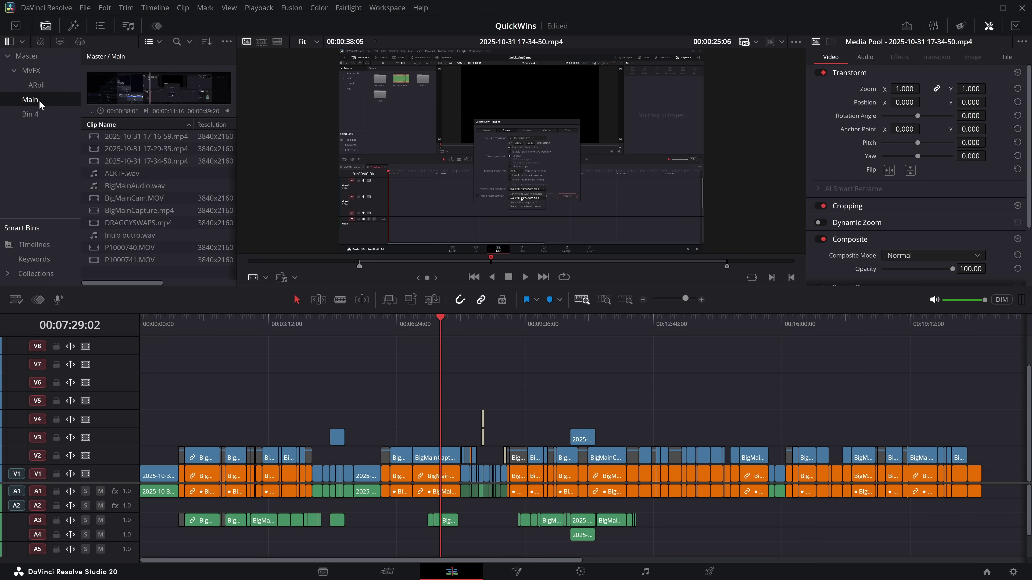
click(36, 114)
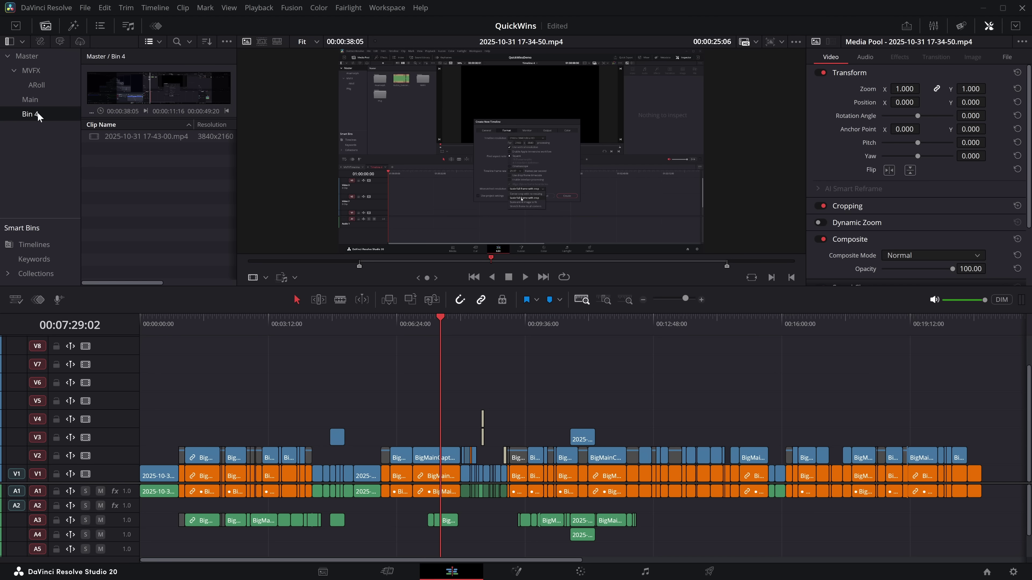
Select the clips across the timeline tracks, clear the media pool selection, and show the display options menu.
drag(183, 392, 878, 555)
click(174, 233)
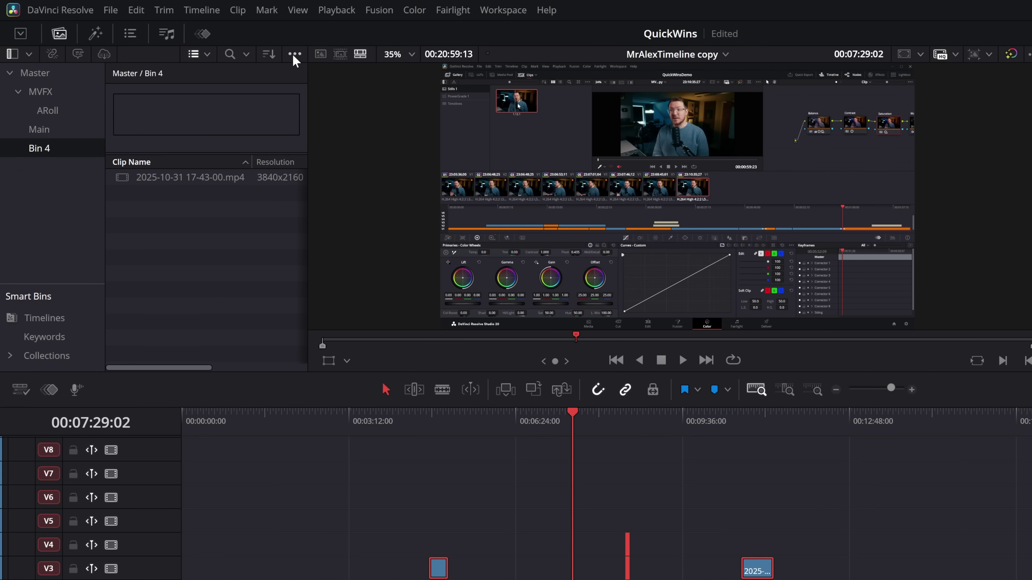
click(294, 55)
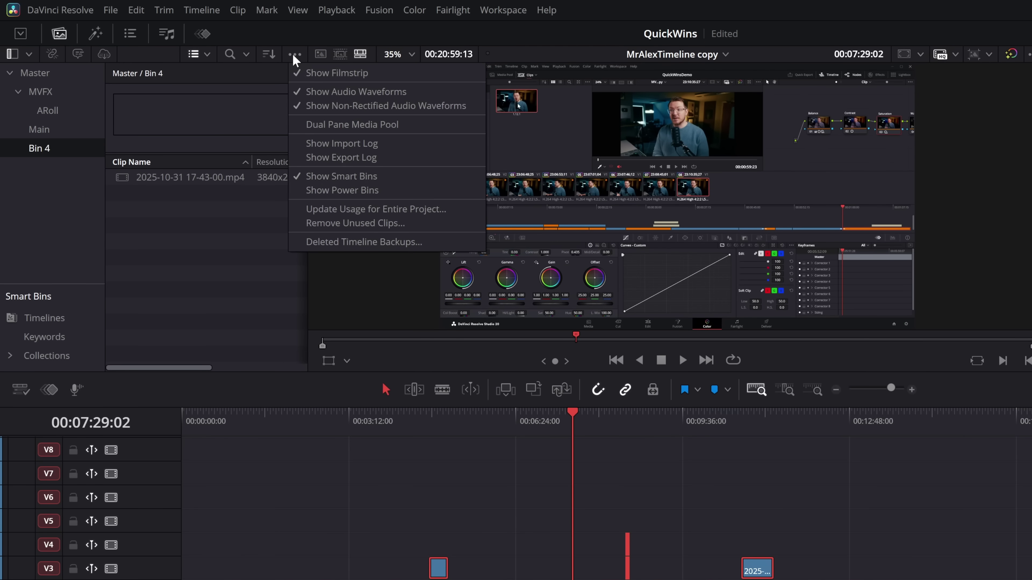
Run Update Usage for Entire Project from the media pool options and confirm with Update.
click(327, 209)
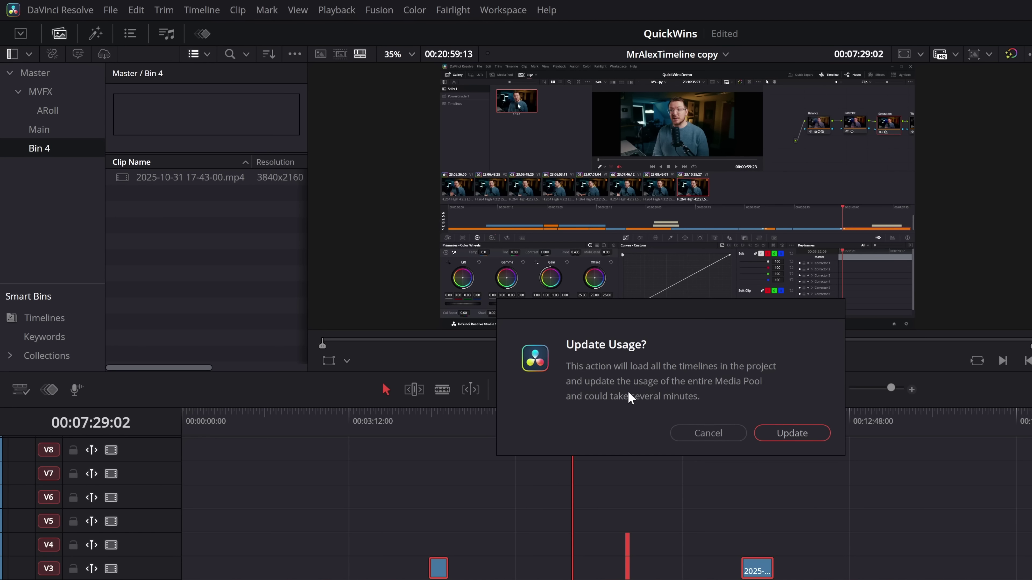
click(792, 434)
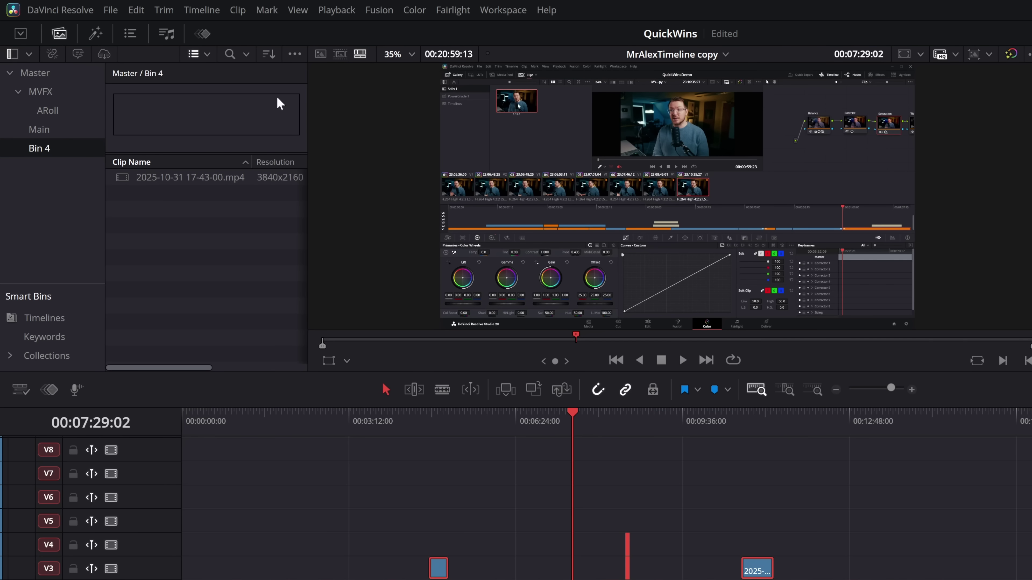
Remove unused clips from the media pool, loading all timelines when prompted.
click(295, 54)
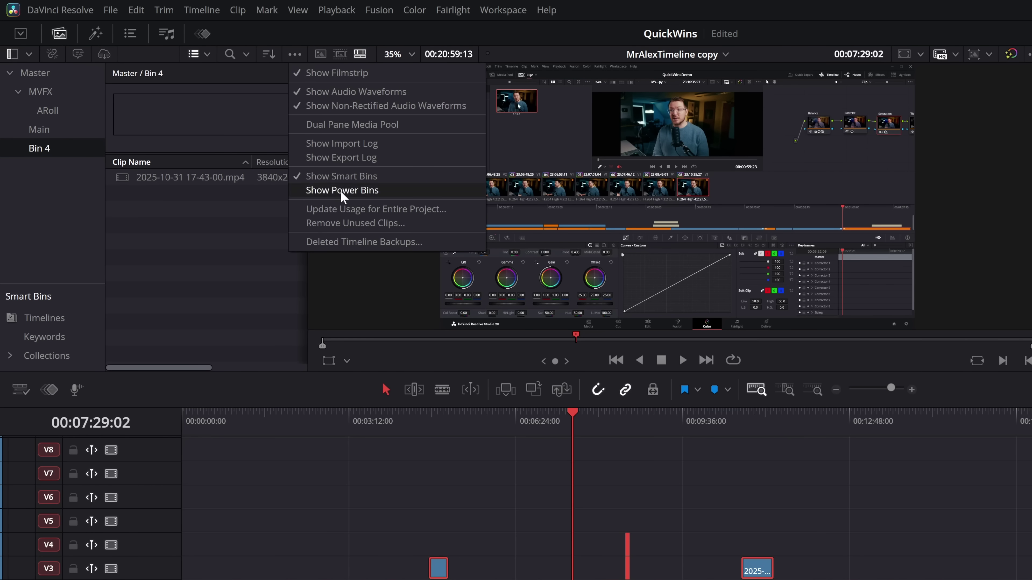
click(352, 223)
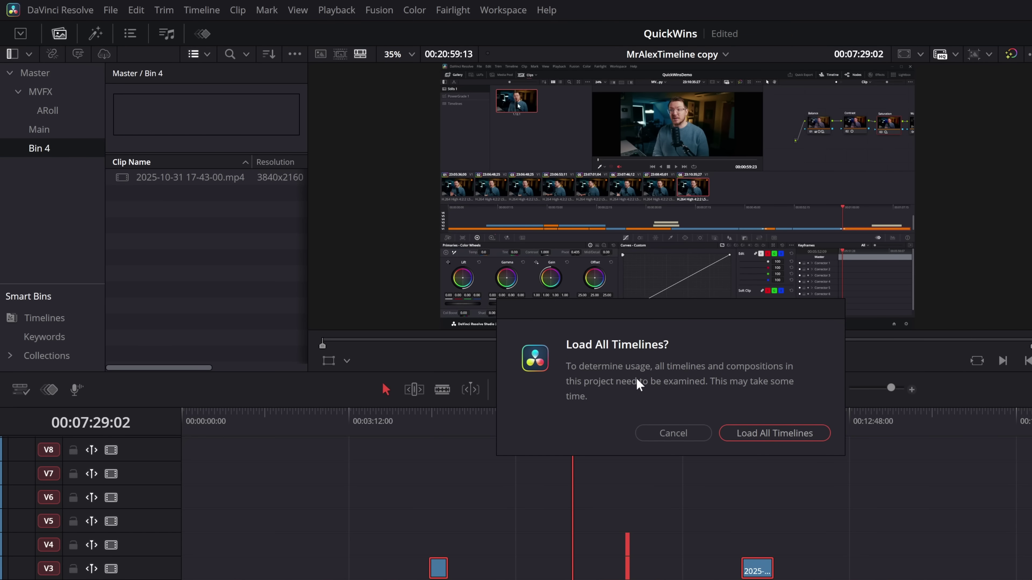
click(742, 433)
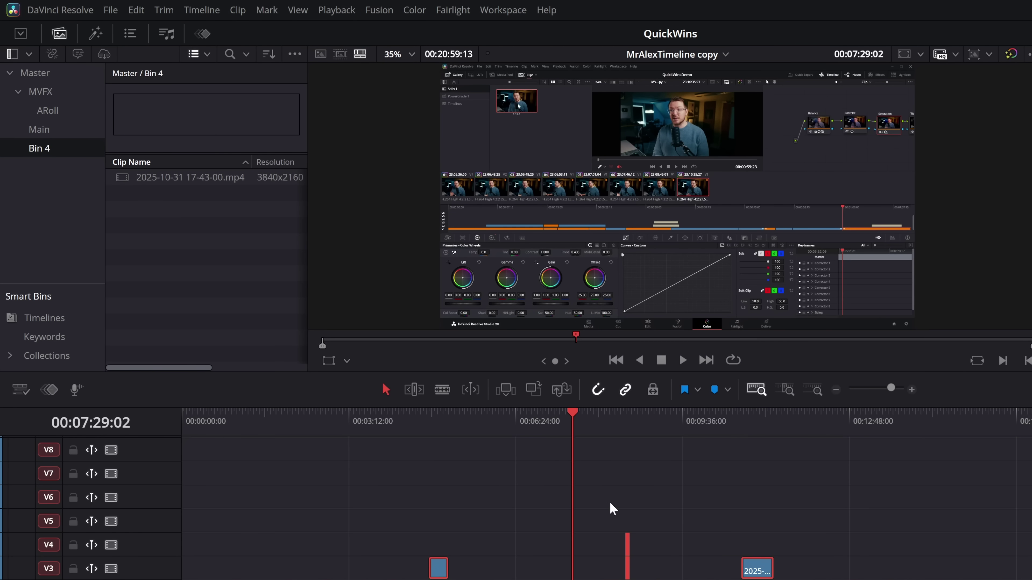
Review the Main, ARoll and MVFX bins, deselect the timeline clips, and show the Master bin.
click(44, 134)
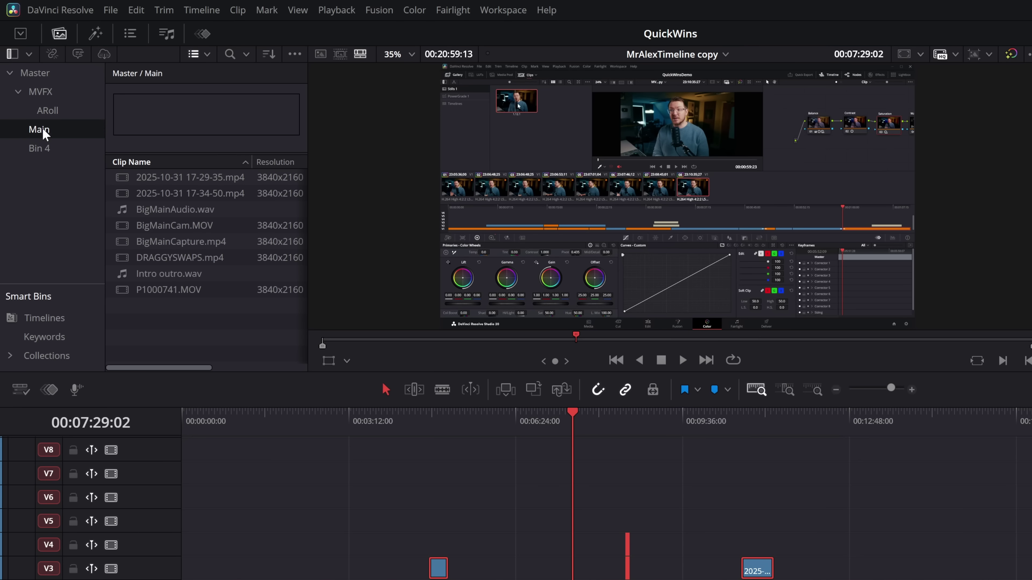
click(46, 111)
click(46, 99)
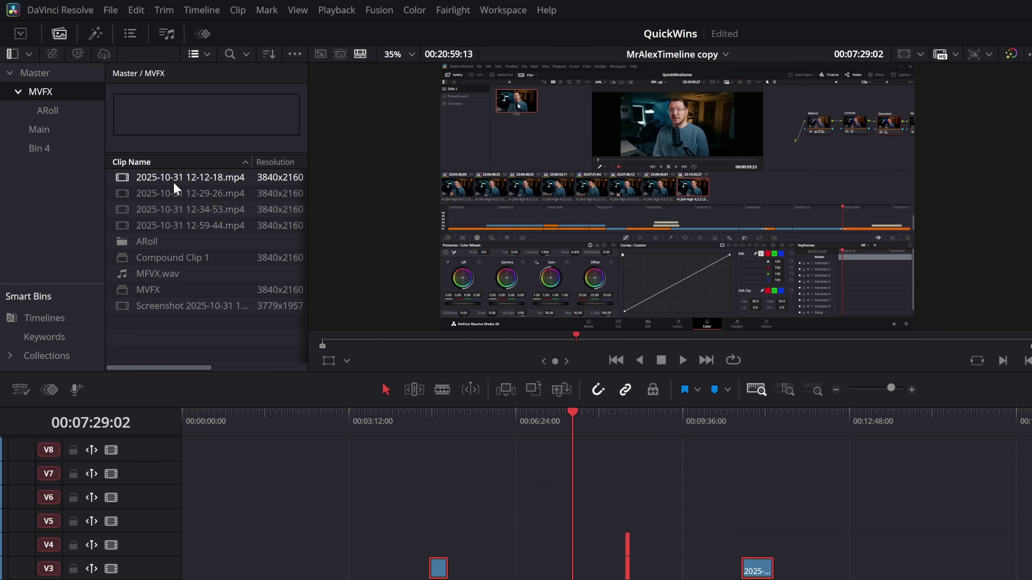
click(623, 503)
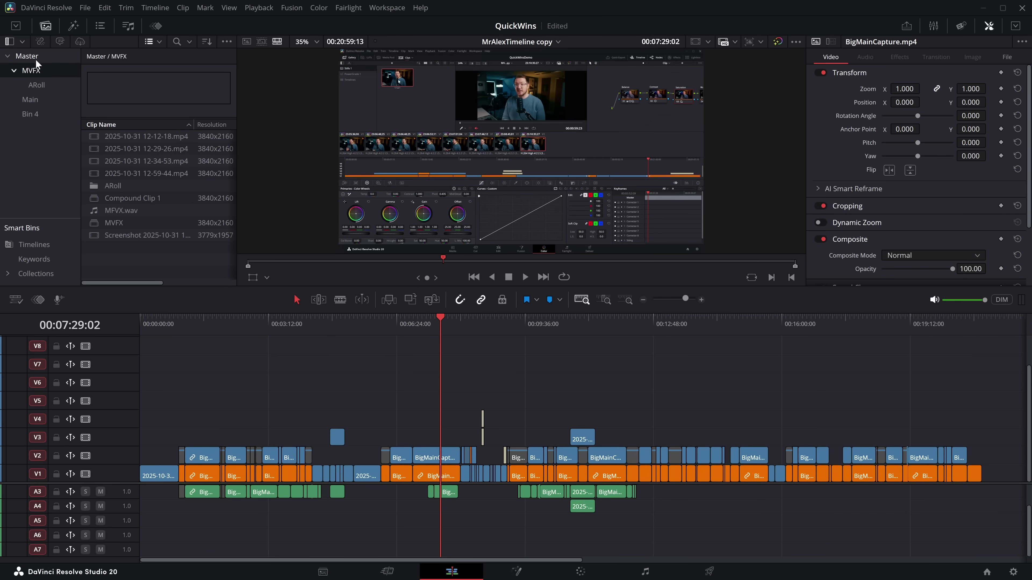
click(44, 76)
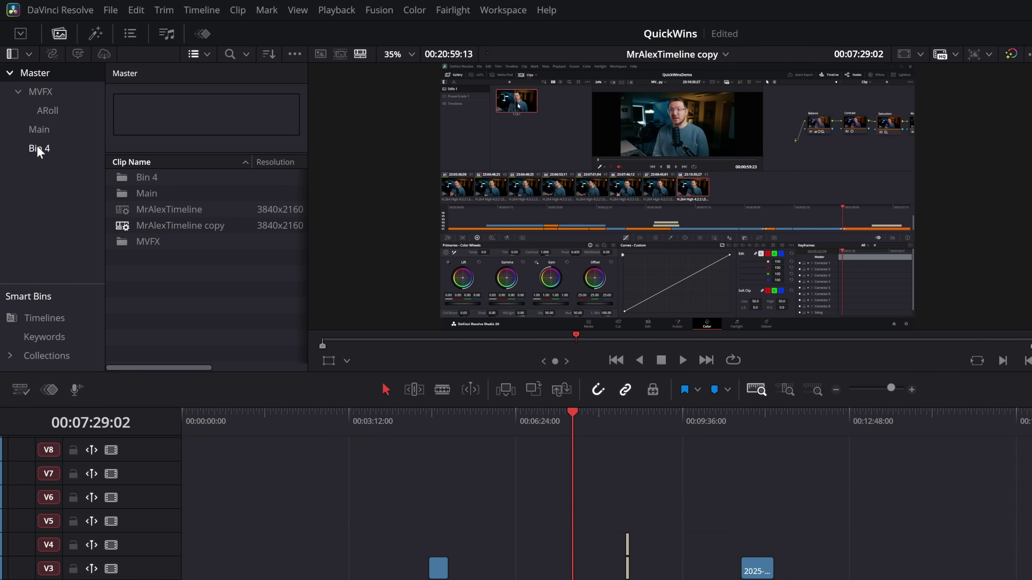
Open the Master bin in a floating window and position it on the right.
right_click(35, 78)
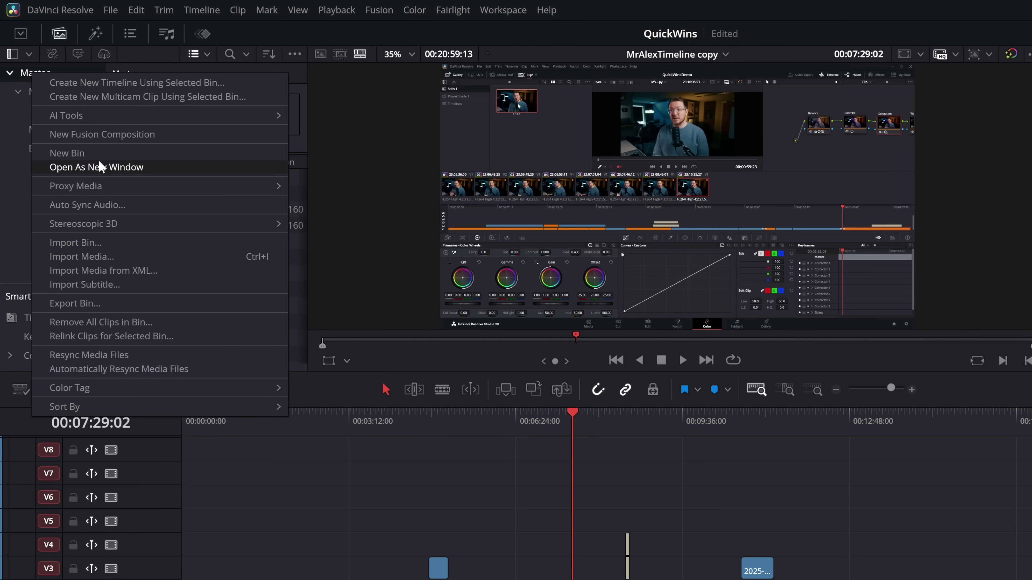
click(105, 173)
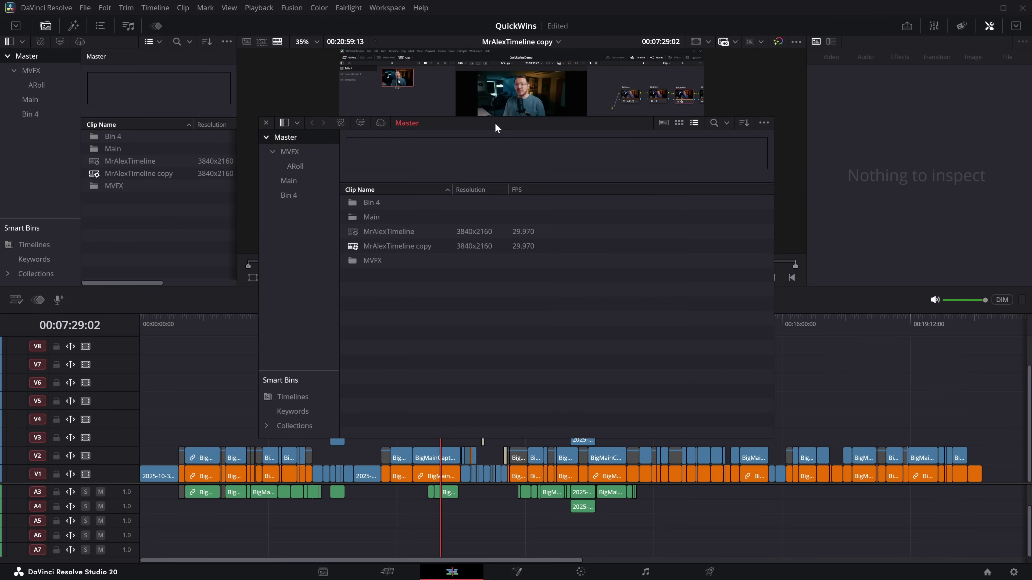
drag(495, 127, 535, 85)
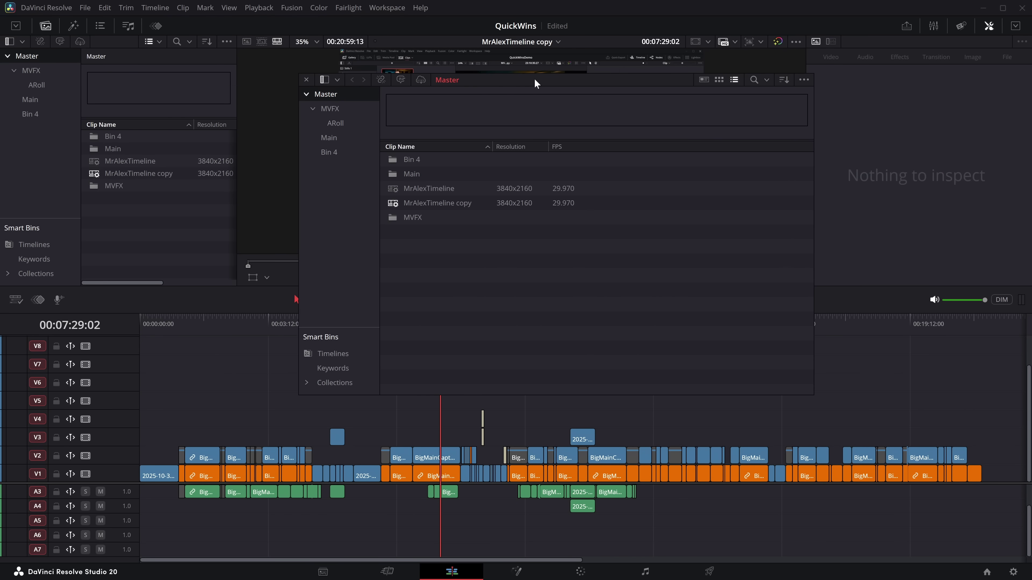
click(306, 79)
click(46, 27)
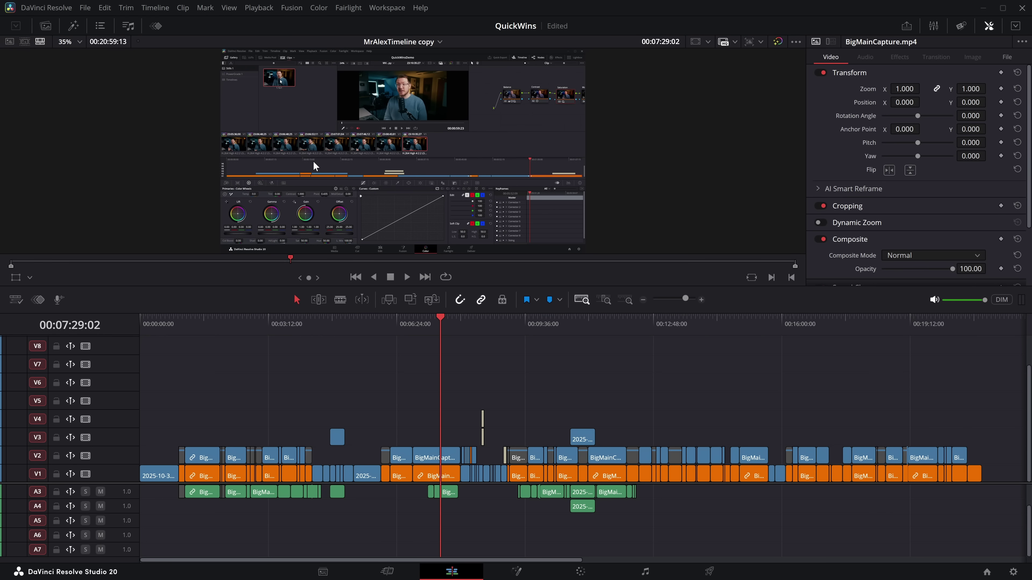
key(ctrl+z)
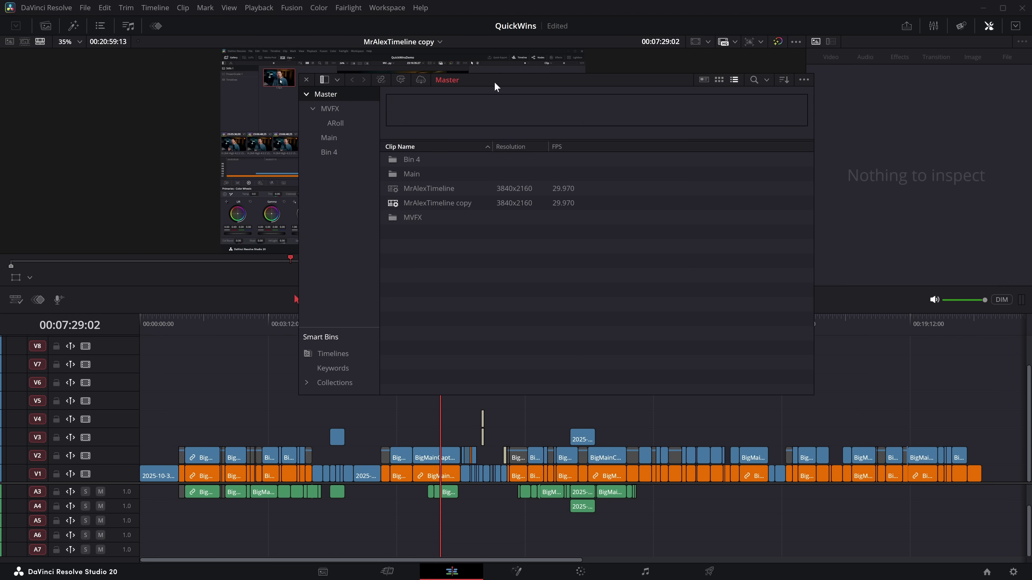
drag(495, 85, 640, 67)
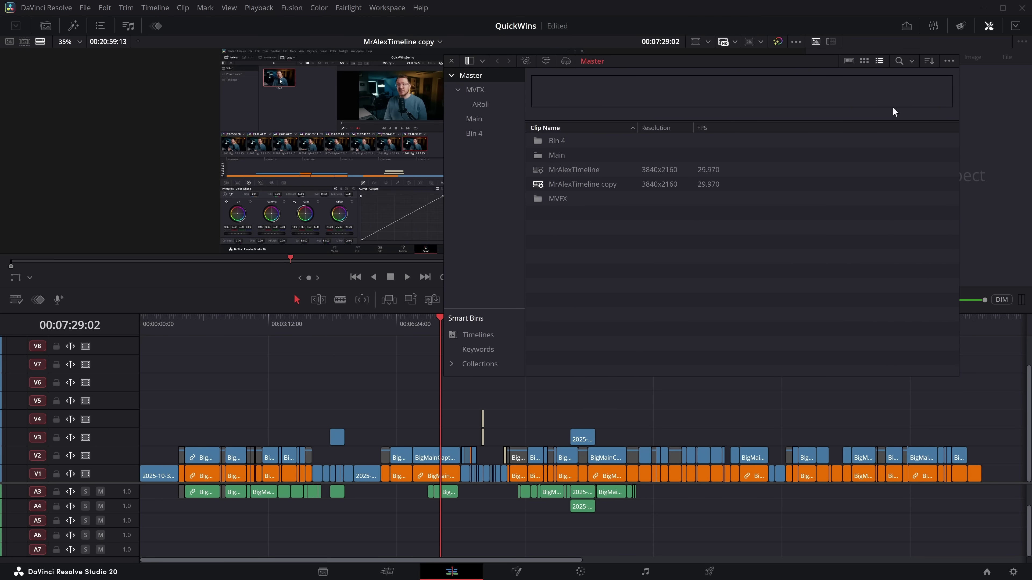
Select P1000740.MOV in ARoll, then open the ARoll bin as its own window at lower left.
click(480, 105)
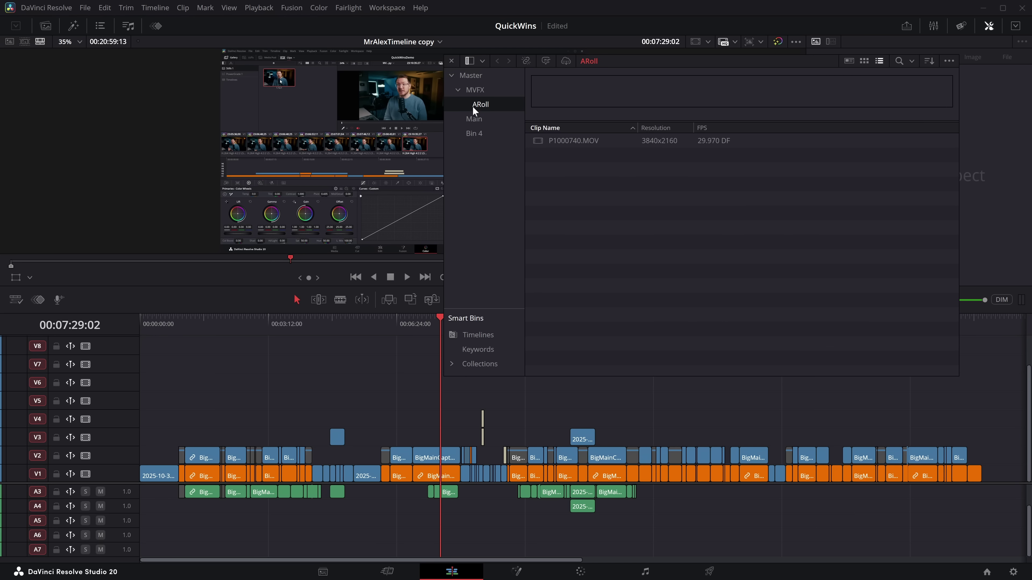
click(576, 144)
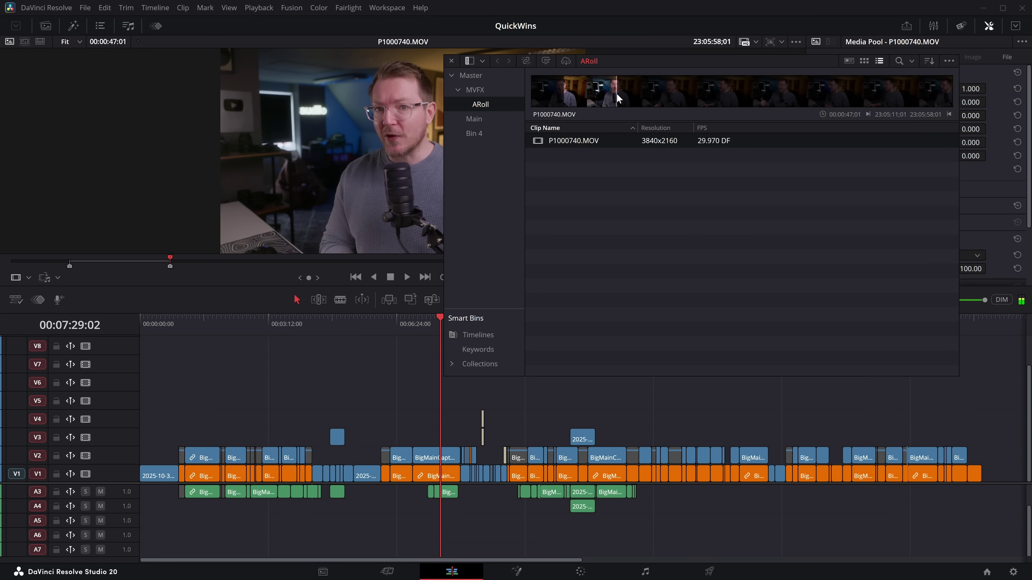
drag(597, 94, 214, 429)
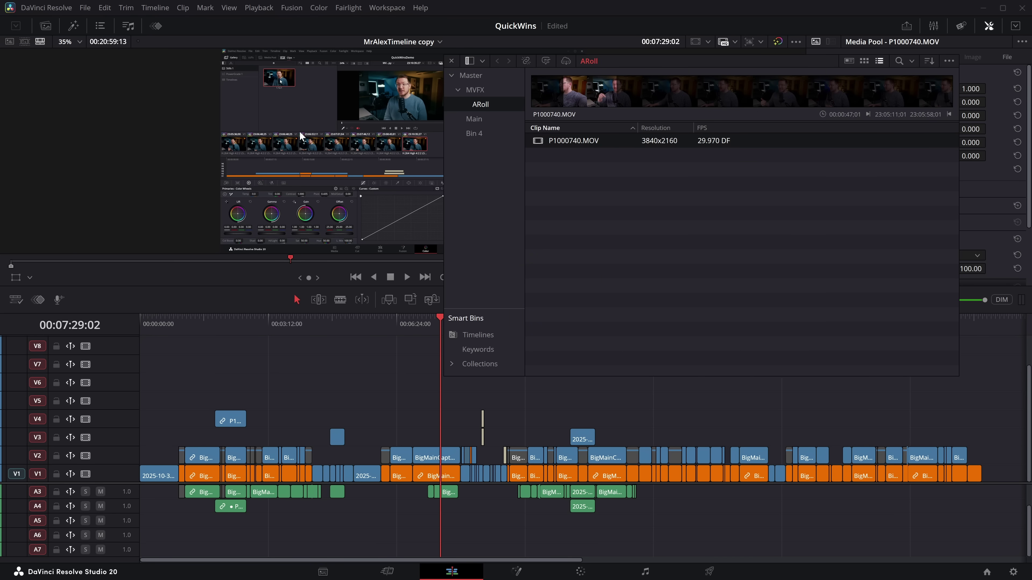
right_click(473, 106)
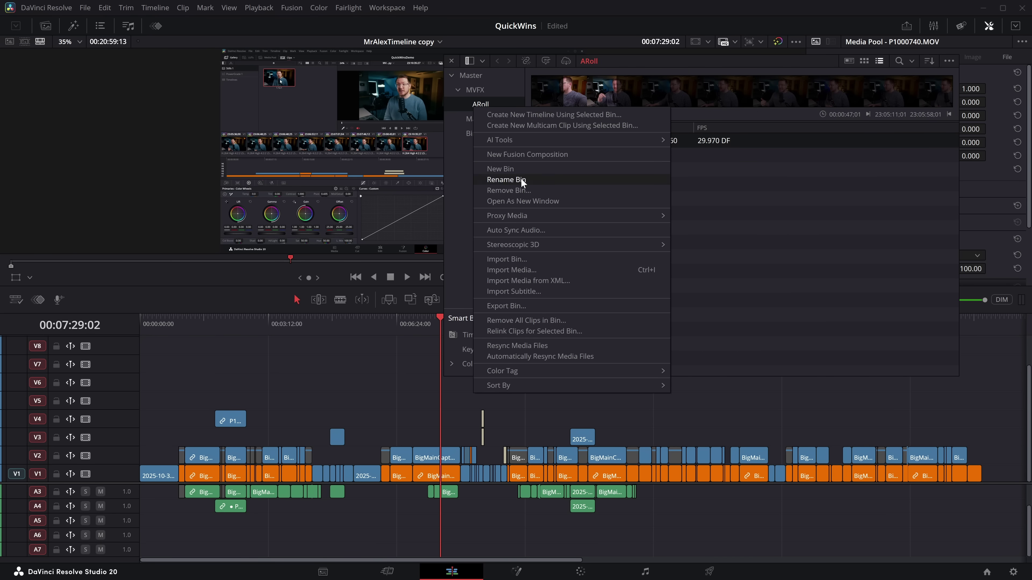
click(517, 201)
drag(668, 72, 294, 212)
click(71, 213)
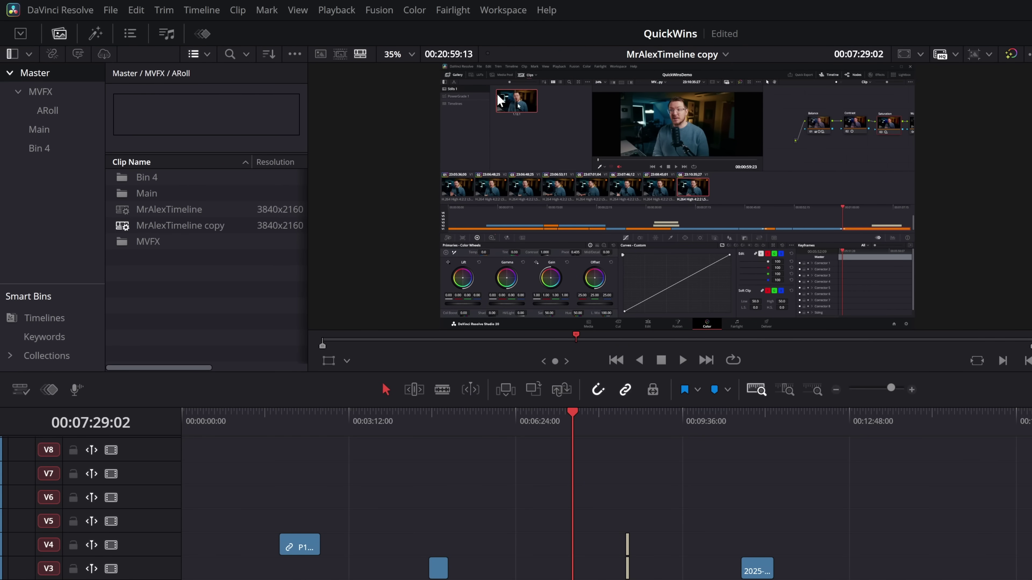
Turn on floating video scopes, move them upper left, and park the playhead at 00:14:31:19.
click(508, 12)
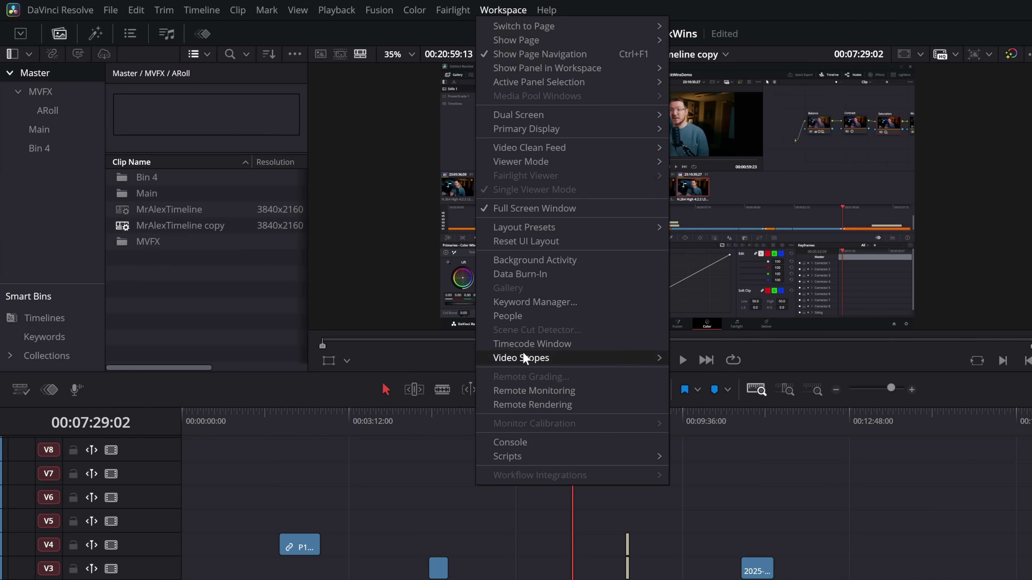
mouse_move(524, 362)
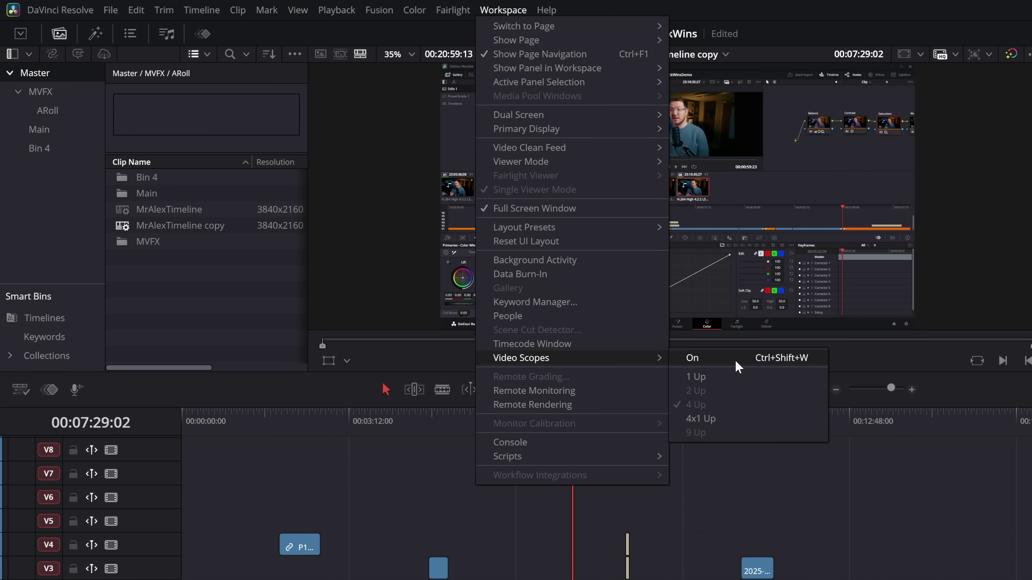
click(738, 364)
drag(569, 155, 319, 73)
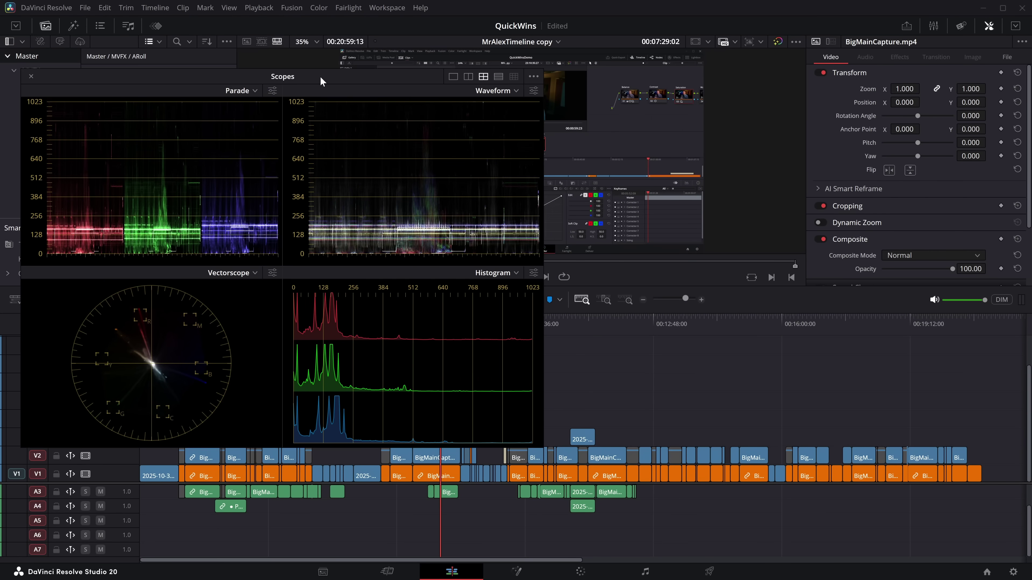
drag(641, 325, 664, 326)
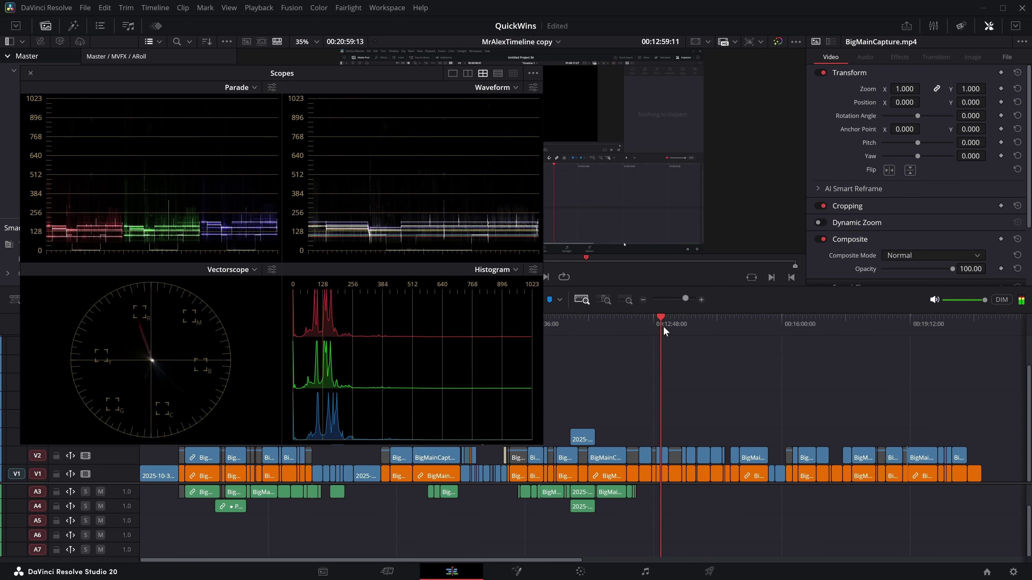
click(721, 324)
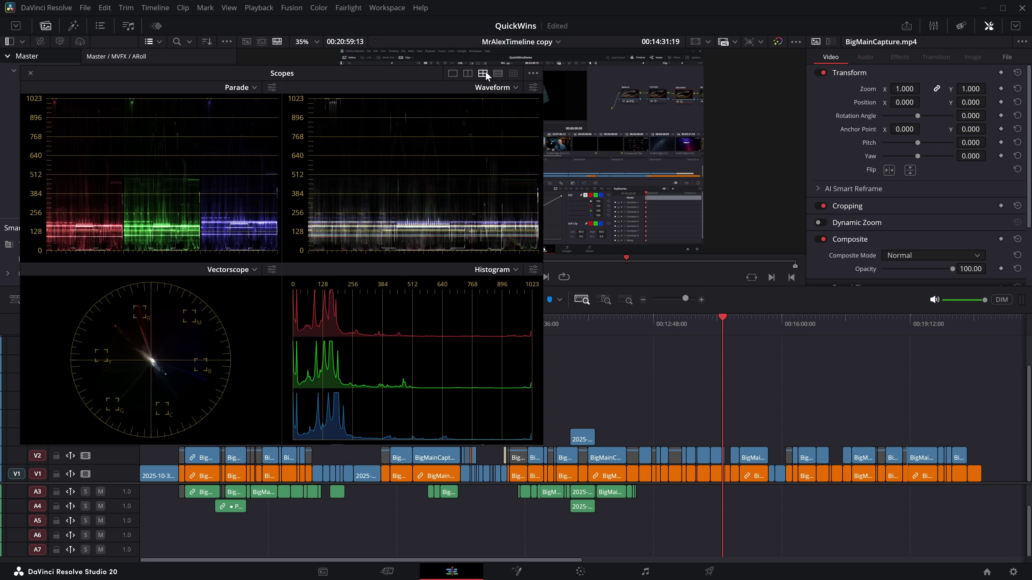
Show a single enlarged Parade scope, shrink and reposition the Scopes window, and hide the media pool.
click(453, 74)
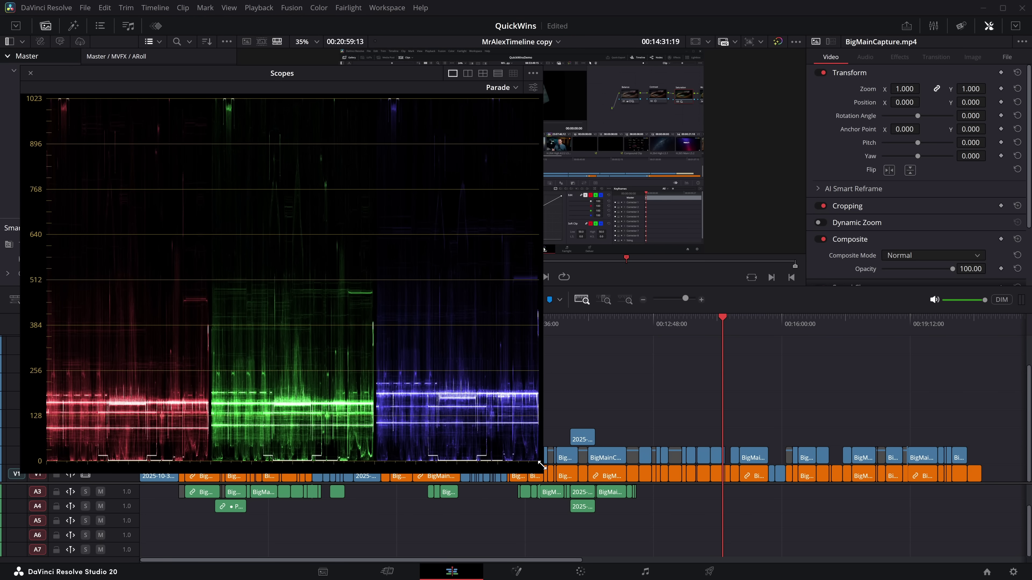
drag(542, 464, 120, 129)
drag(108, 80, 118, 46)
click(46, 27)
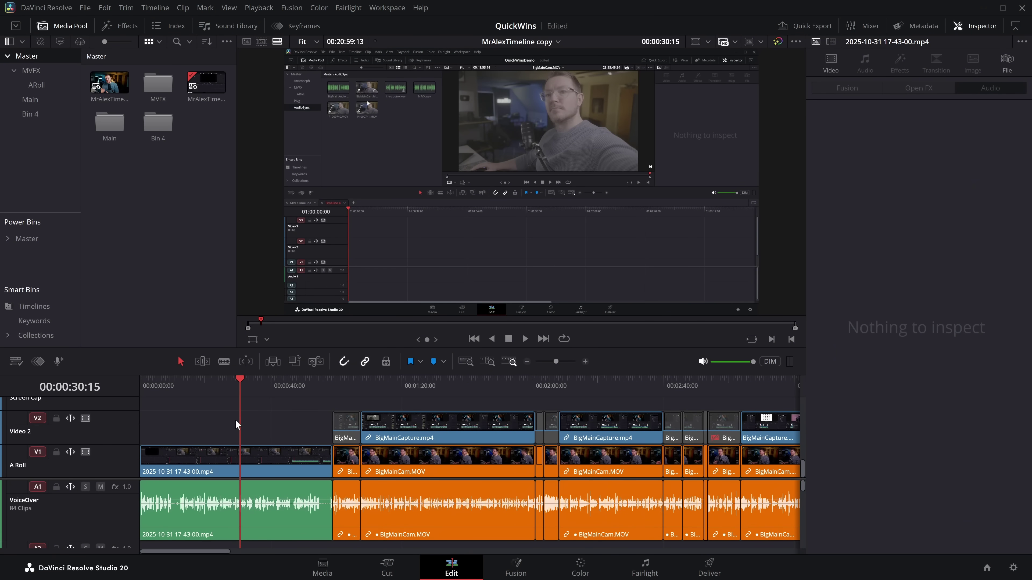
Select the VoiceOver track and view its Inspector audio settings showing AI Dialogue Leveler in Allow wider dynamics mode.
click(256, 514)
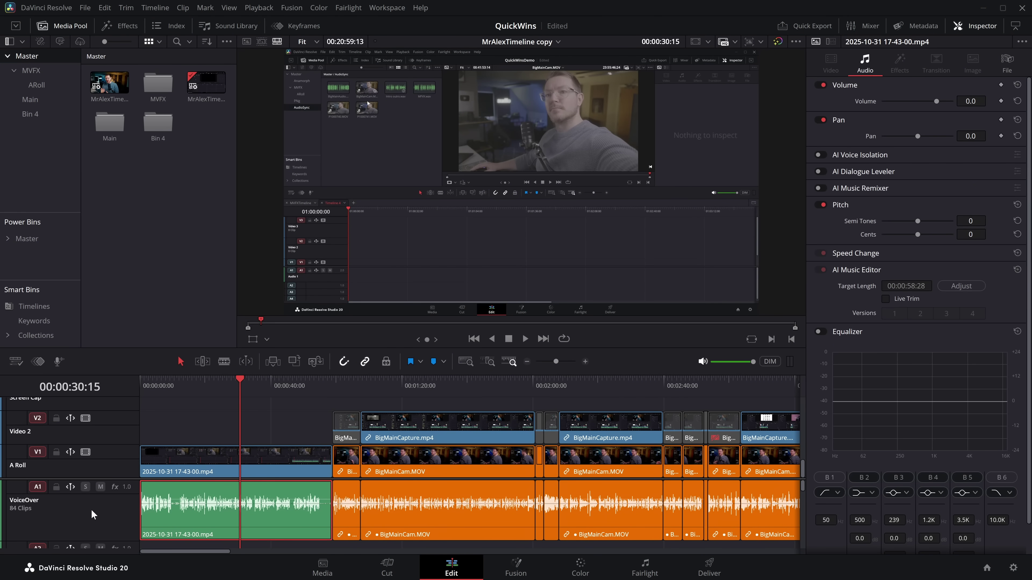
click(77, 516)
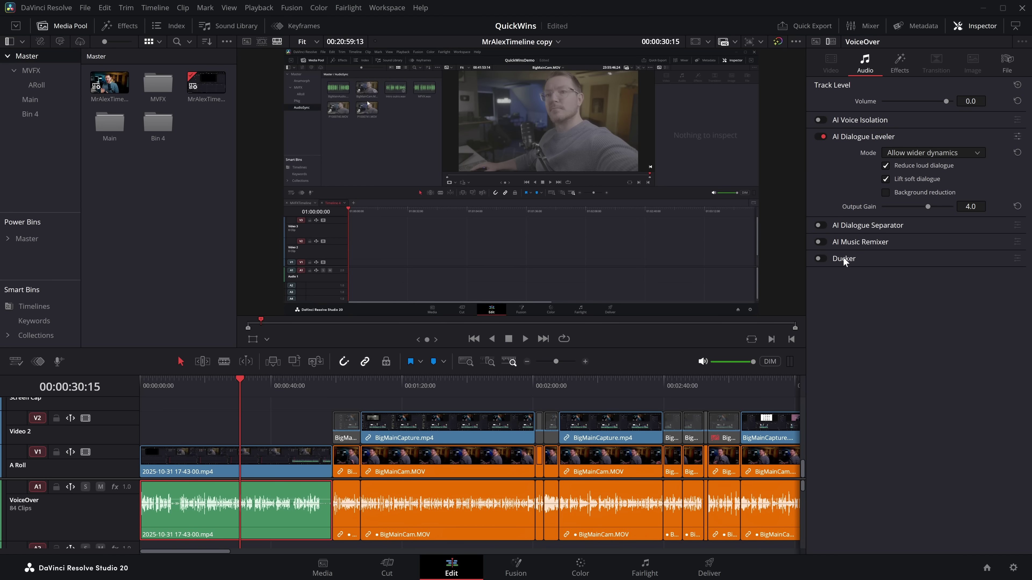
click(897, 66)
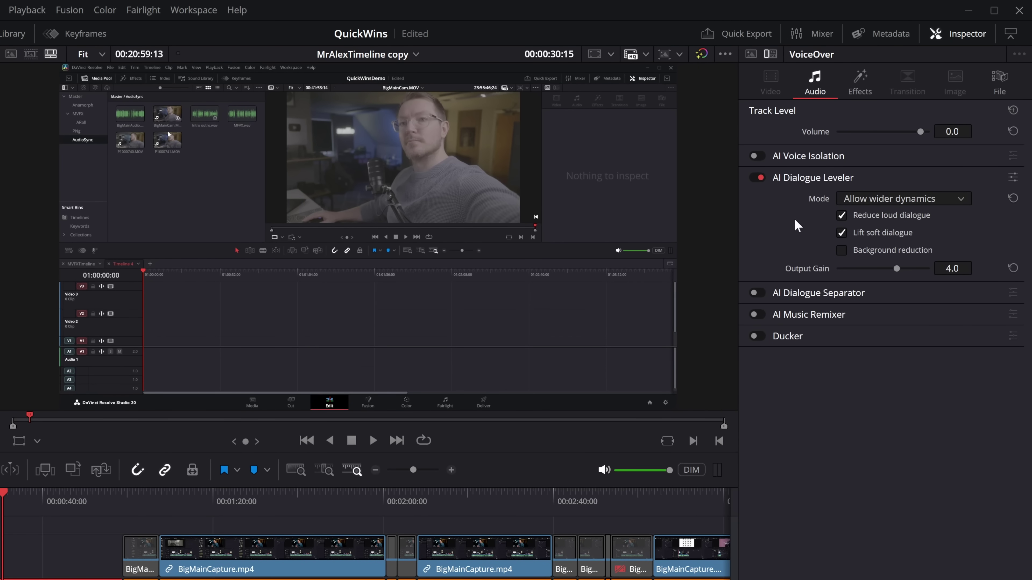
Float the AI Dialogue Leveler controls, close the effects library and Inspector, and play from near the start.
click(1013, 177)
drag(186, 66, 234, 106)
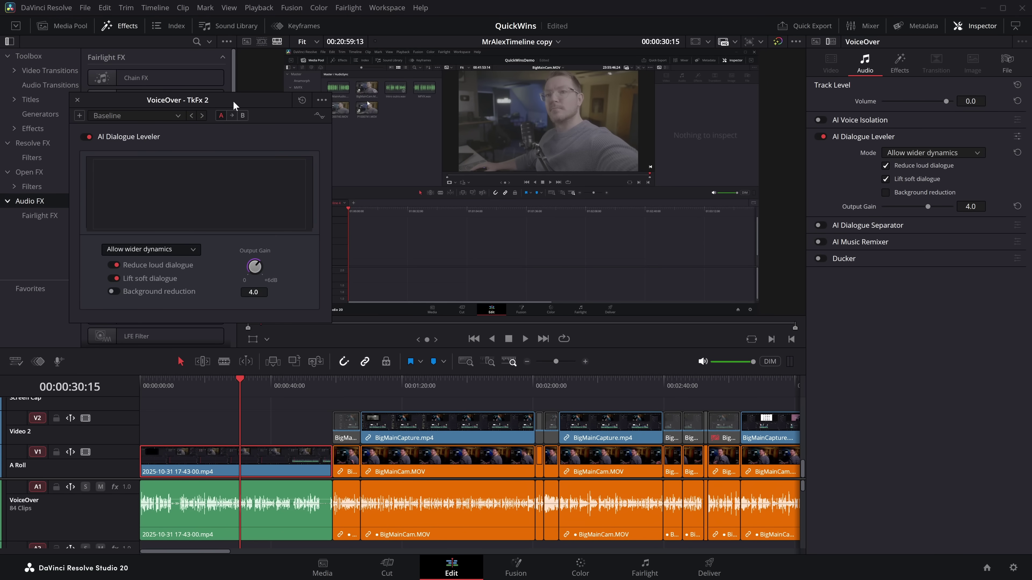
click(117, 27)
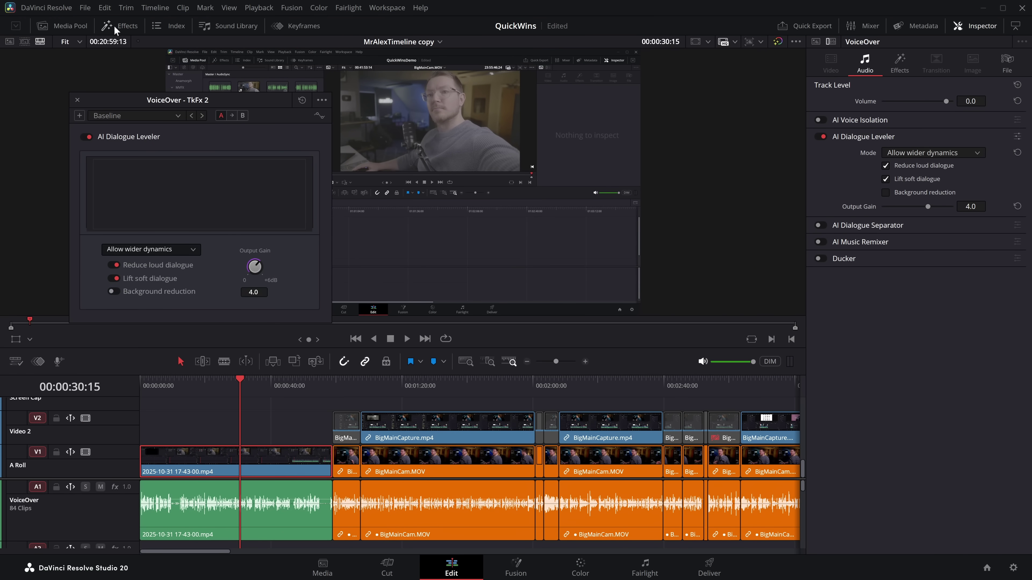
click(983, 29)
drag(258, 104, 198, 59)
click(149, 387)
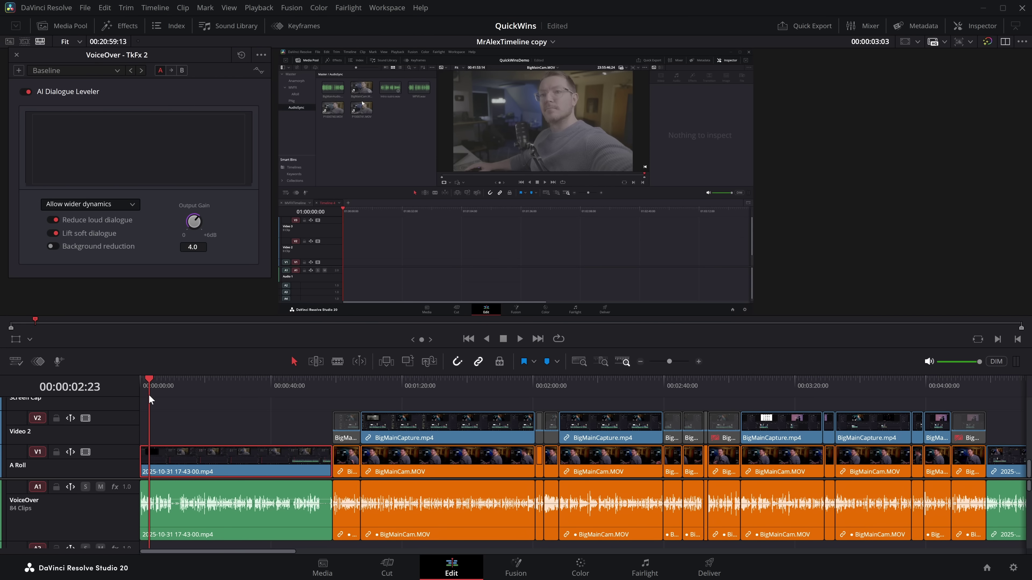
key(space)
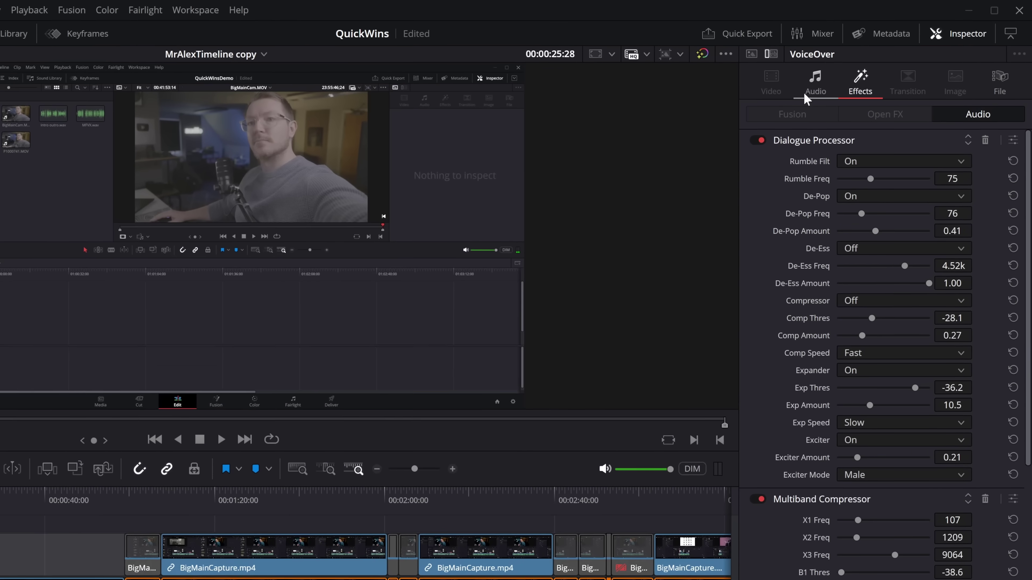
Enable AI Voice Isolation at amount 3 in a floating window, close the Inspector, and play.
click(809, 96)
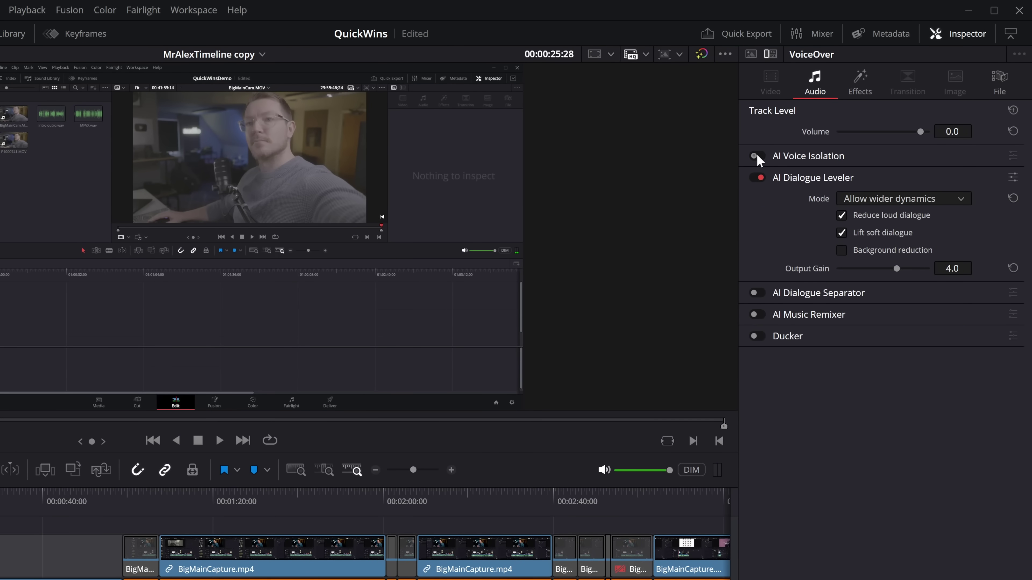
click(755, 156)
click(1013, 155)
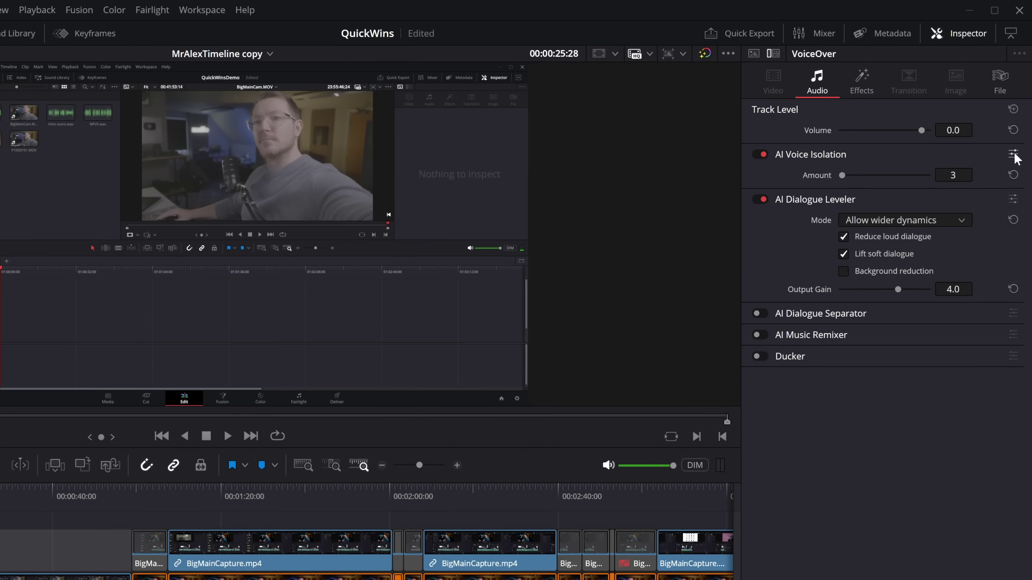
drag(527, 210, 123, 63)
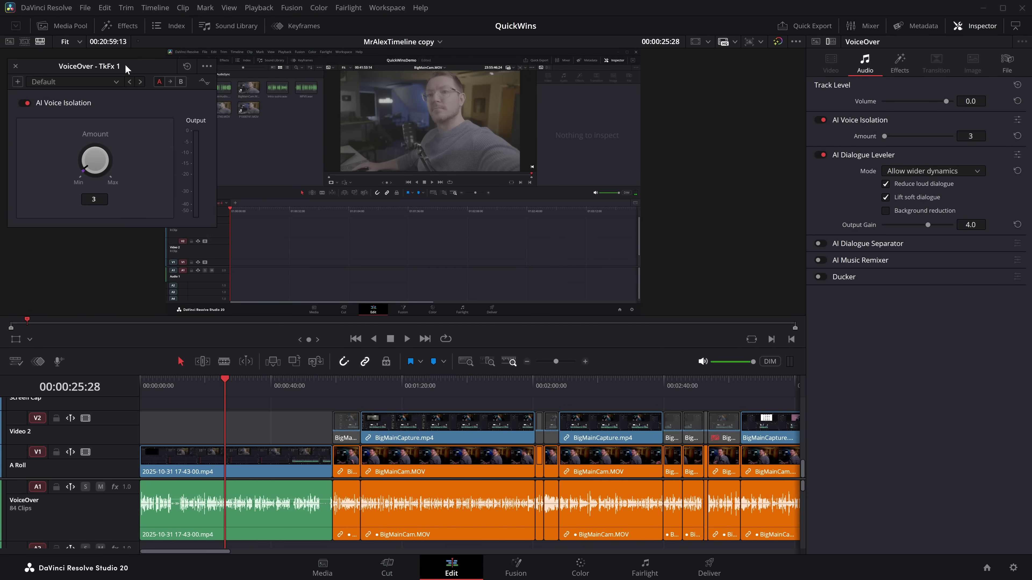
click(987, 26)
key(space)
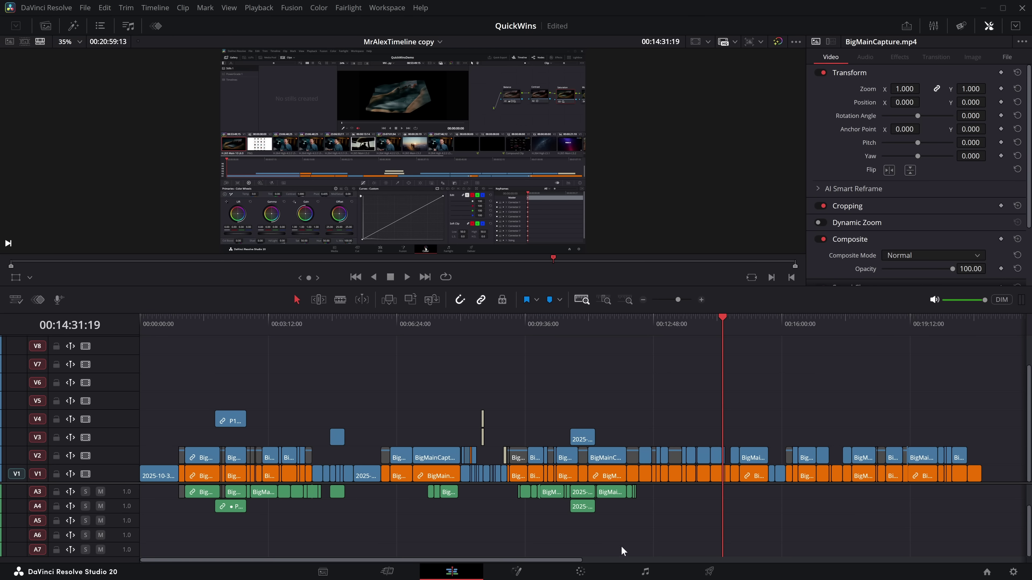
Switch to the Fairlight page to see its Control Room and Loudness meters and mixer.
click(647, 573)
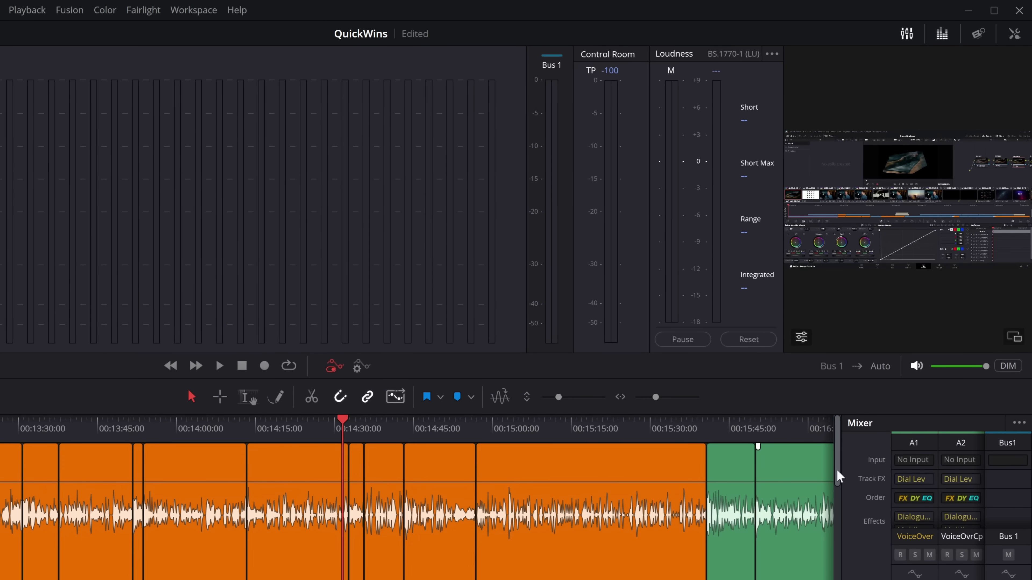
Float the Fairlight viewer, move and enlarge it above the meters, and play the timeline.
click(942, 36)
click(942, 36)
click(1014, 338)
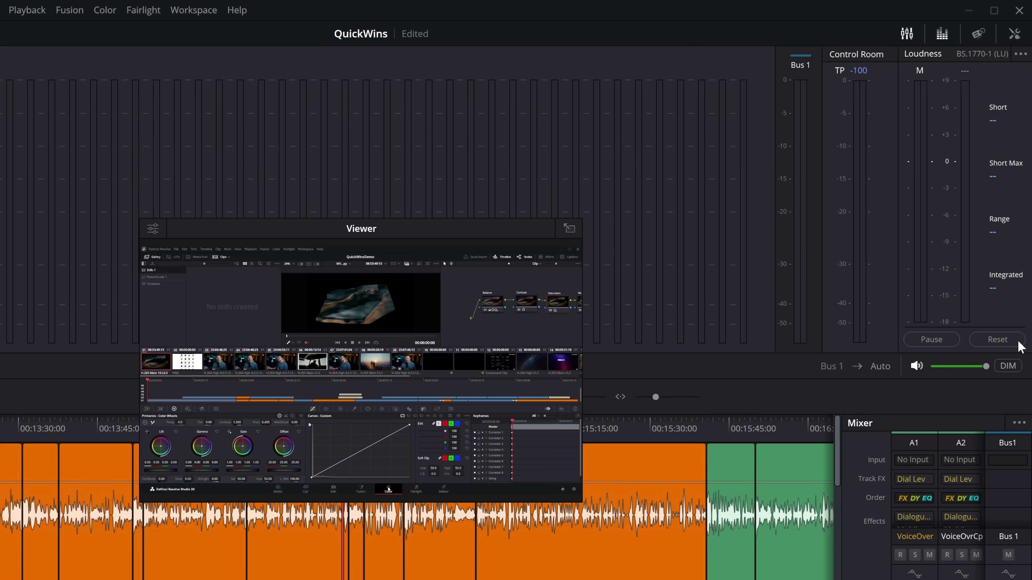
drag(408, 236, 183, 106)
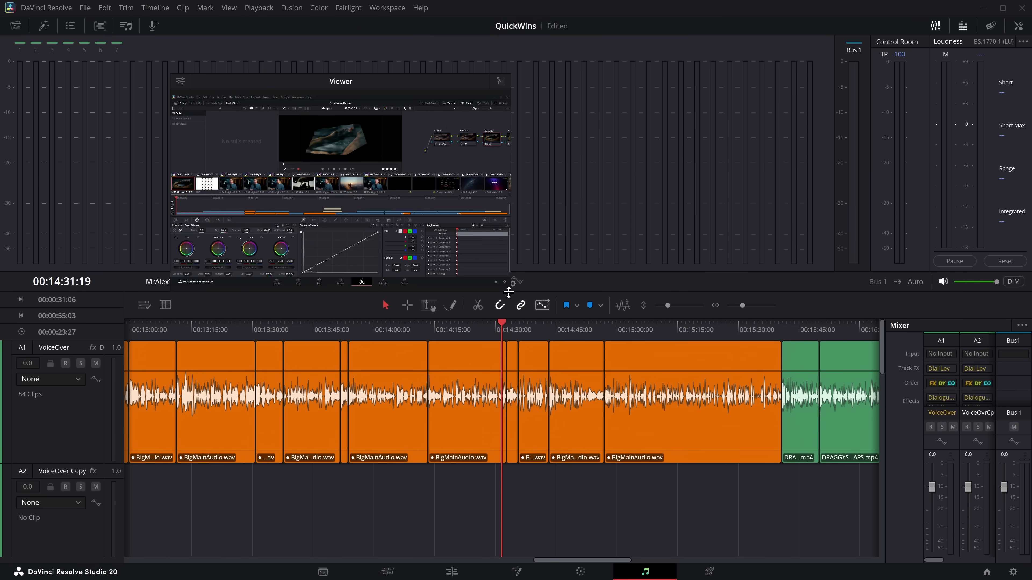
drag(509, 292, 721, 395)
drag(513, 82, 397, 66)
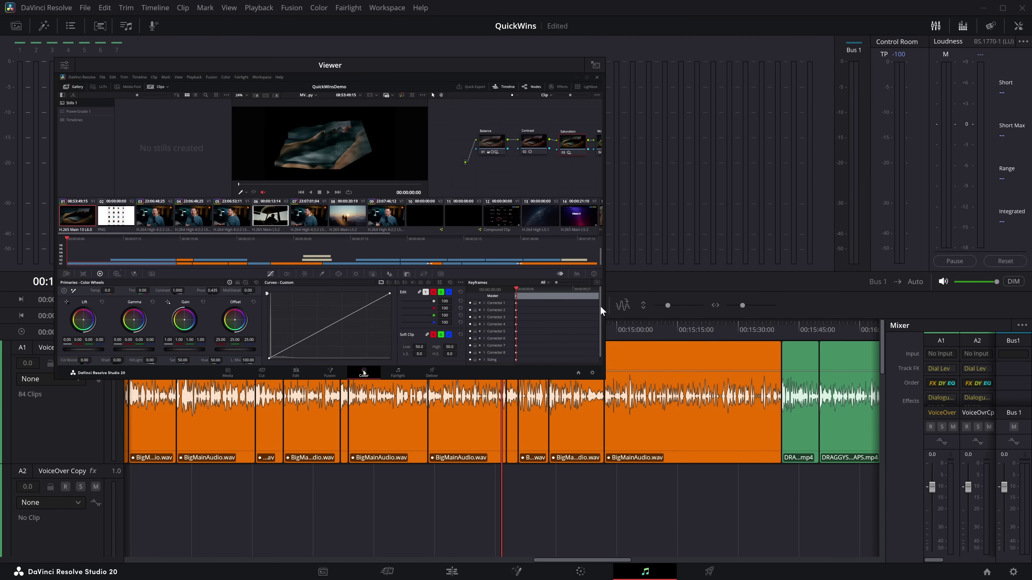
click(634, 332)
key(space)
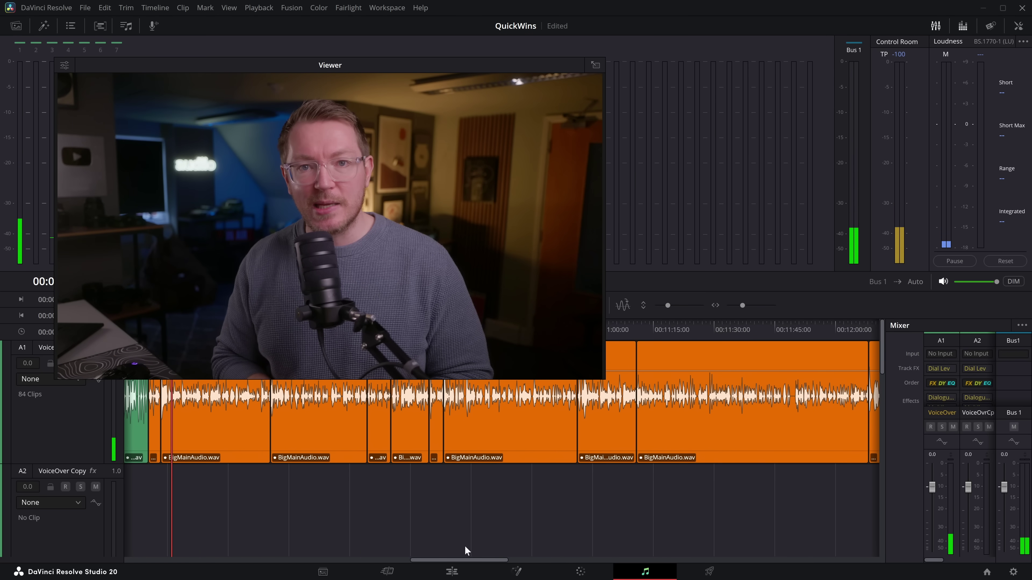
Switch between the Edit and Fairlight pages, ending on the Edit page at 00:09:15:29.
click(457, 573)
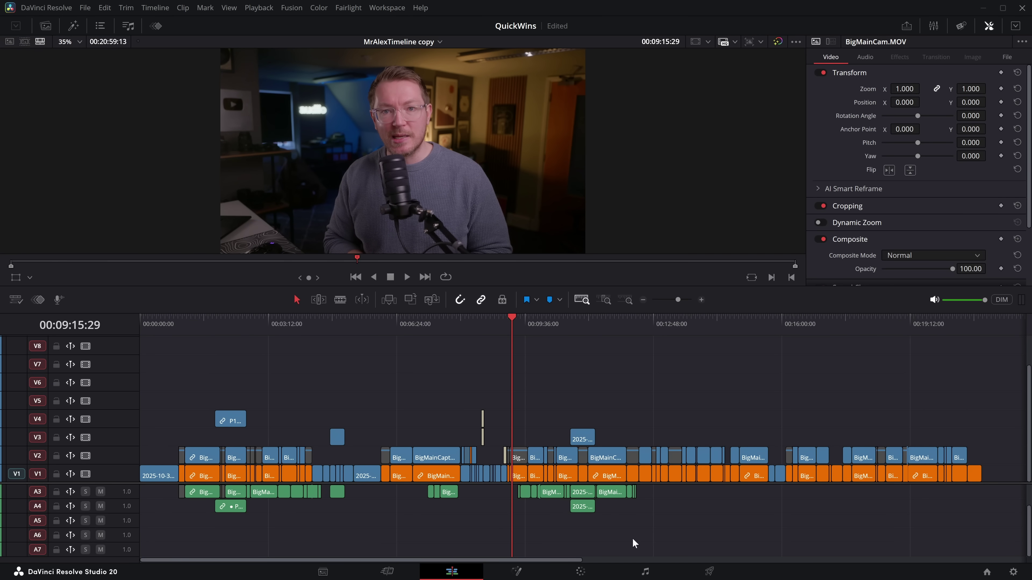
click(645, 572)
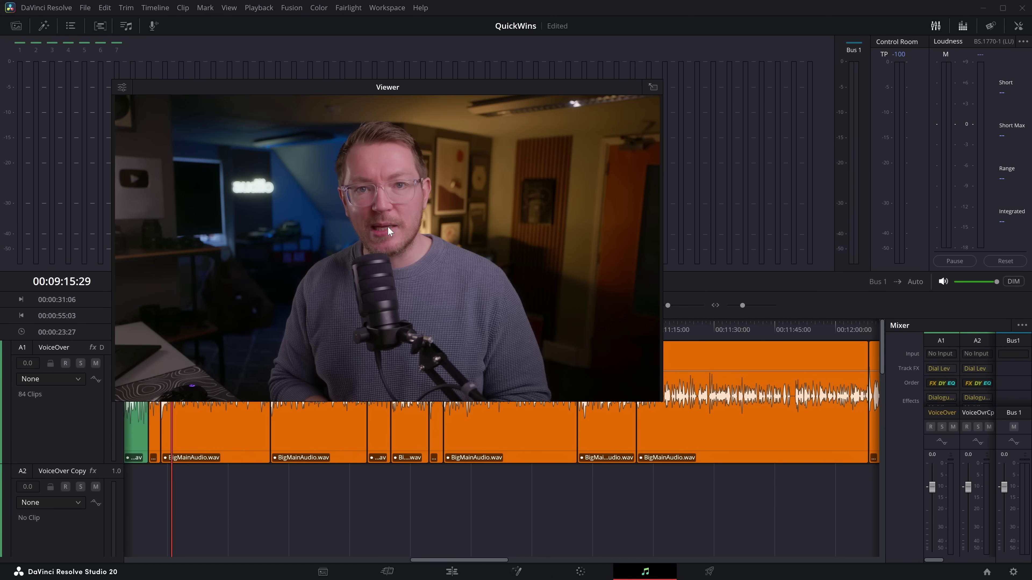
click(459, 575)
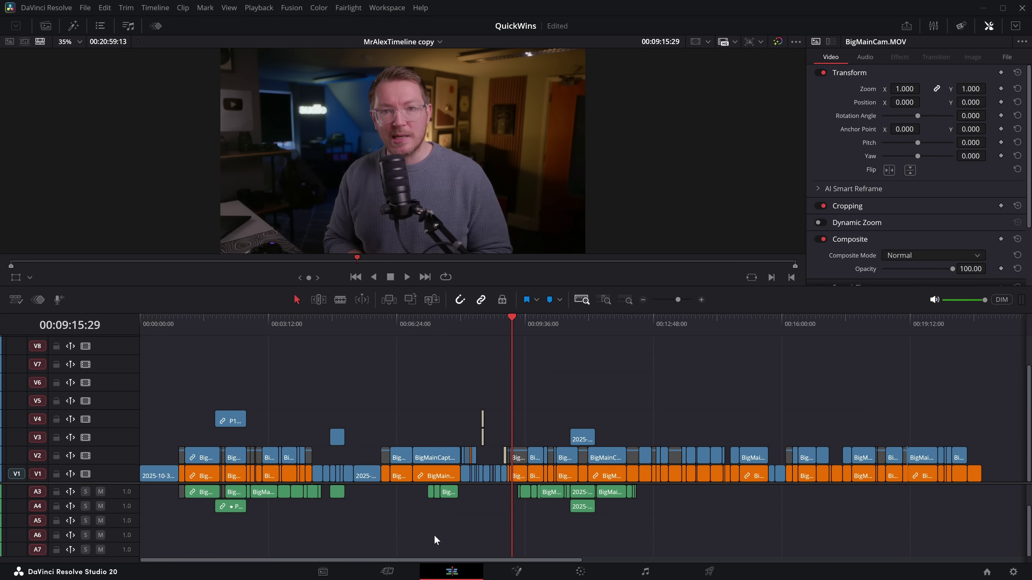